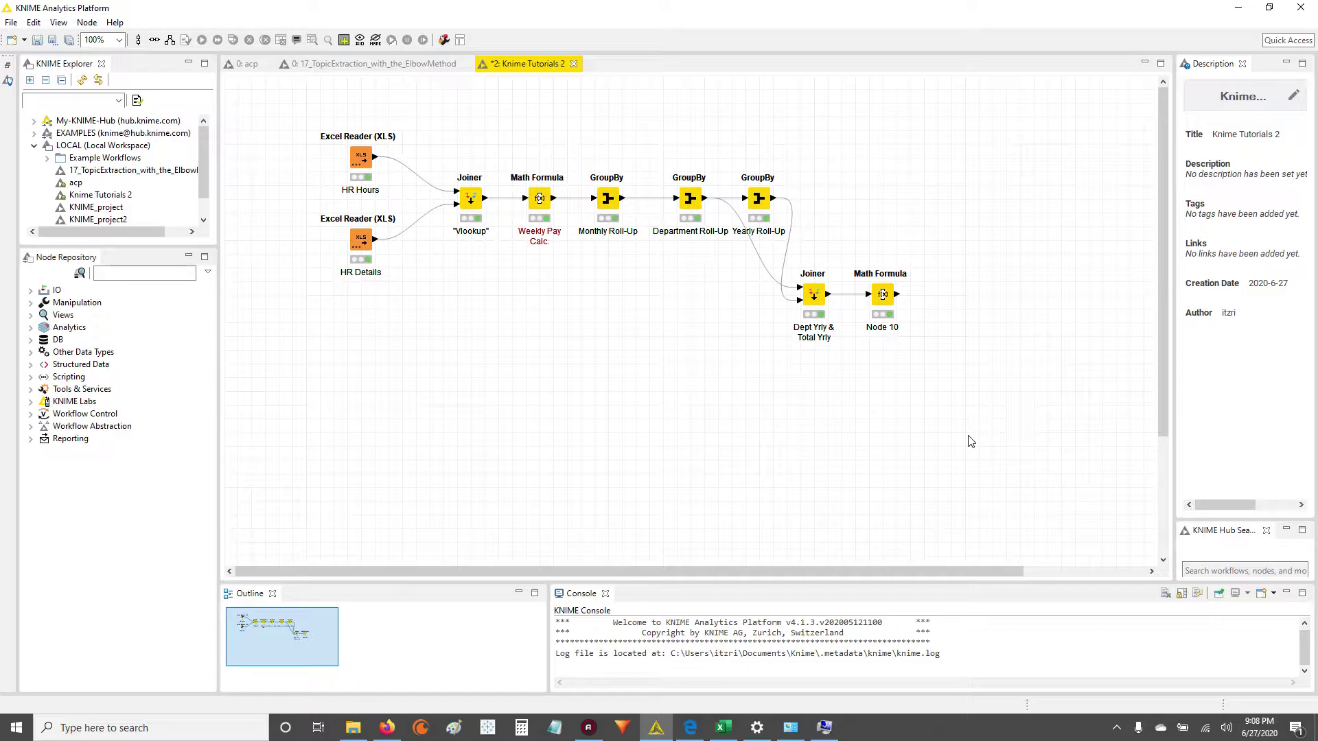
Inspect the HR workflow's nodes, from the Excel Readers through the GroupBys to the lower Joiner and Node 10.
{"action": "left_click_drag", "start_coordinate": [314, 109], "coordinate": [431, 305]}
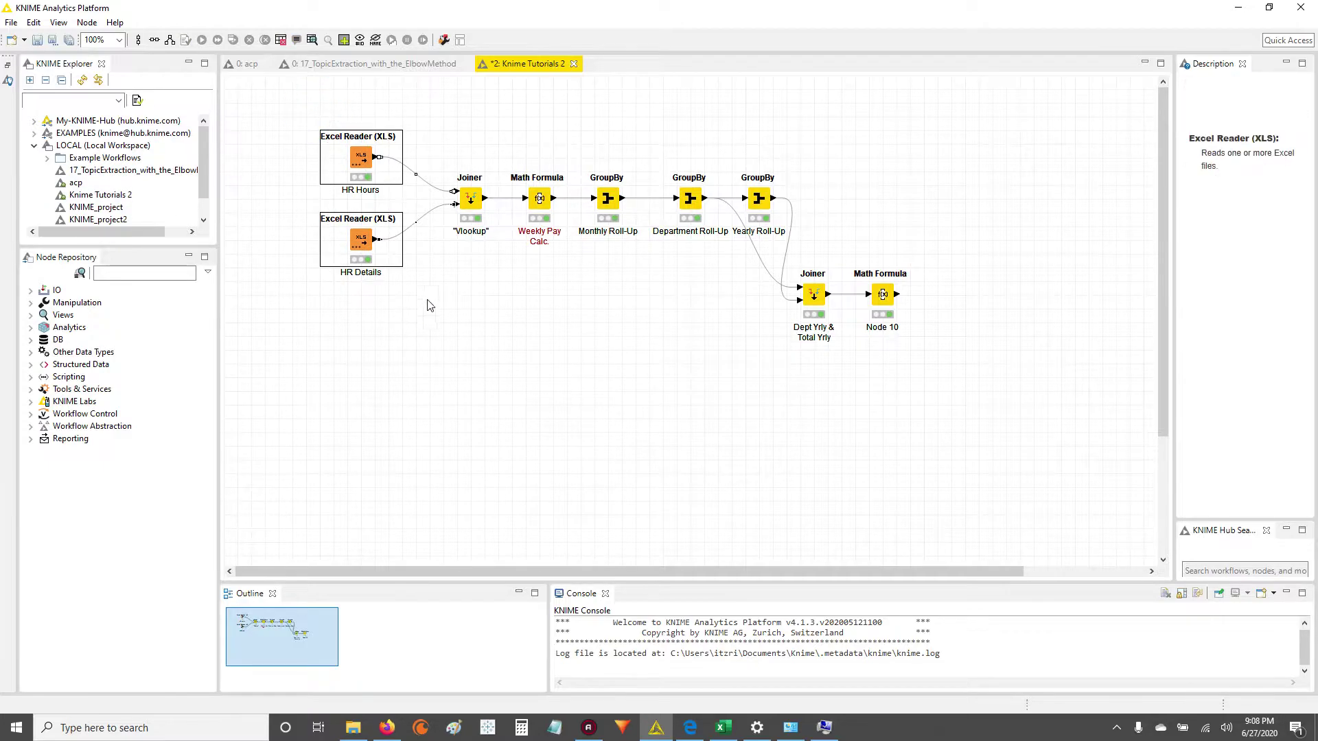
{"action": "left_click", "coordinate": [468, 180]}
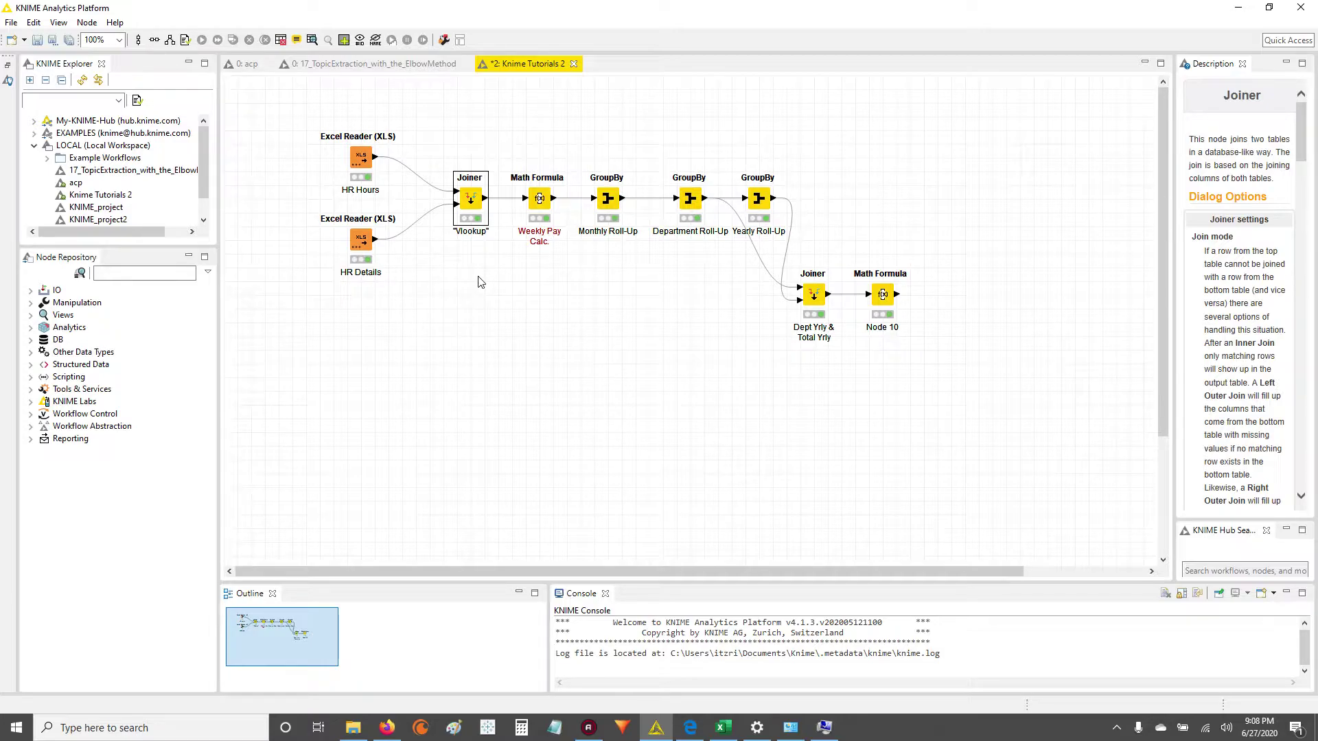
{"action": "left_click", "coordinate": [537, 180]}
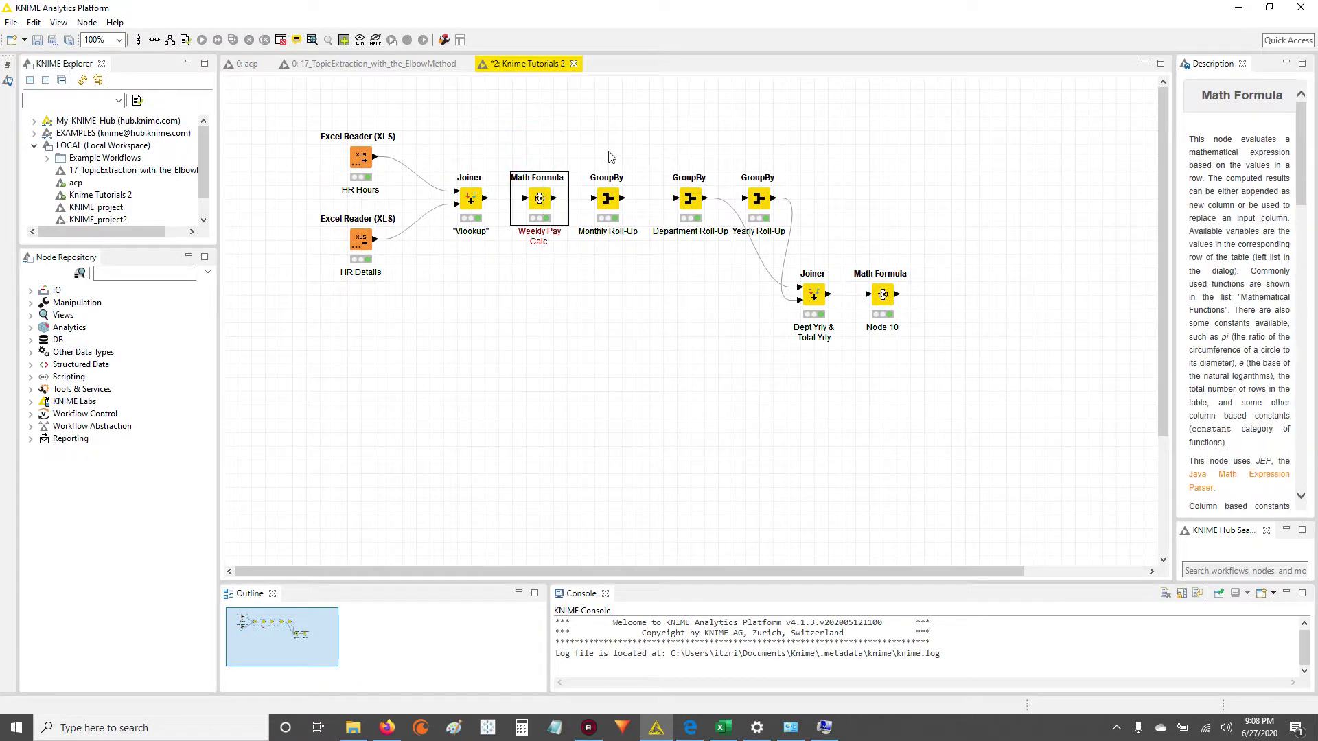
{"action": "left_click", "coordinate": [608, 182]}
{"action": "left_click_drag", "start_coordinate": [613, 262], "coordinate": [784, 234]}
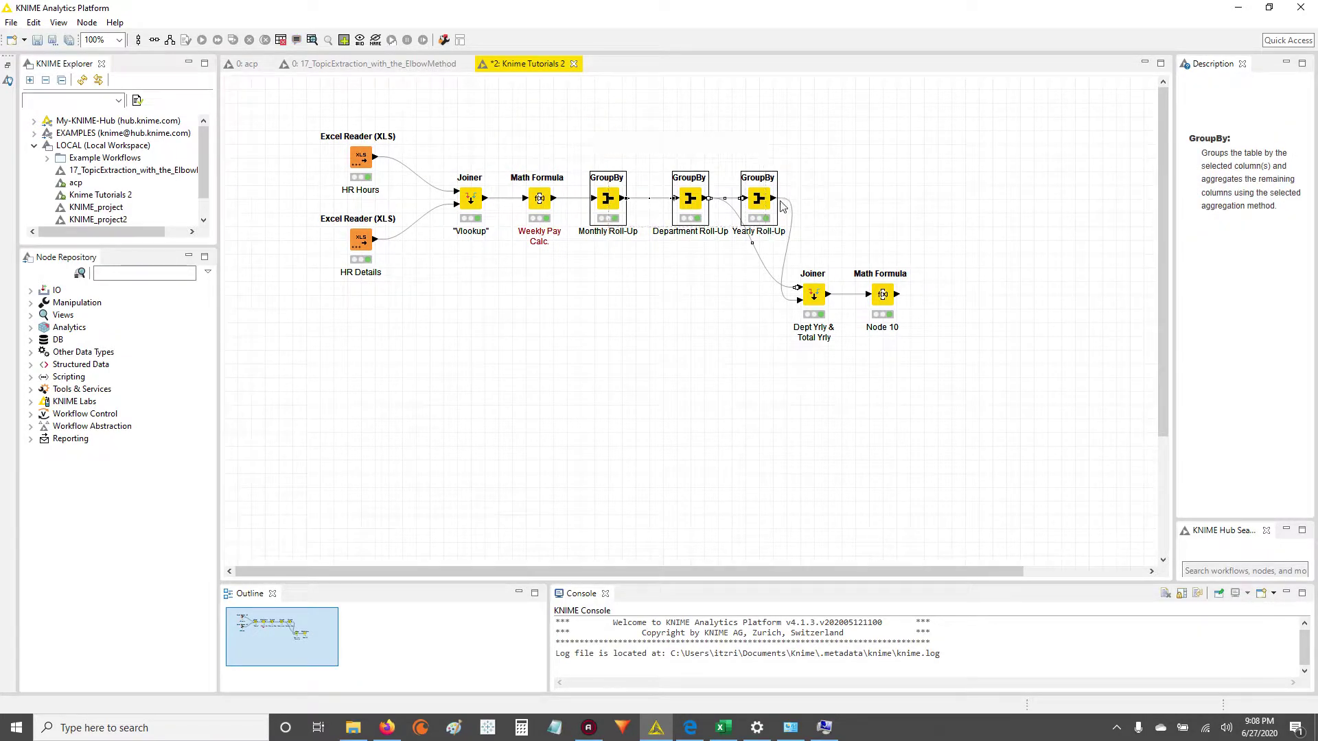
{"action": "left_click", "coordinate": [817, 255]}
{"action": "left_click_drag", "start_coordinate": [817, 259], "coordinate": [885, 364]}
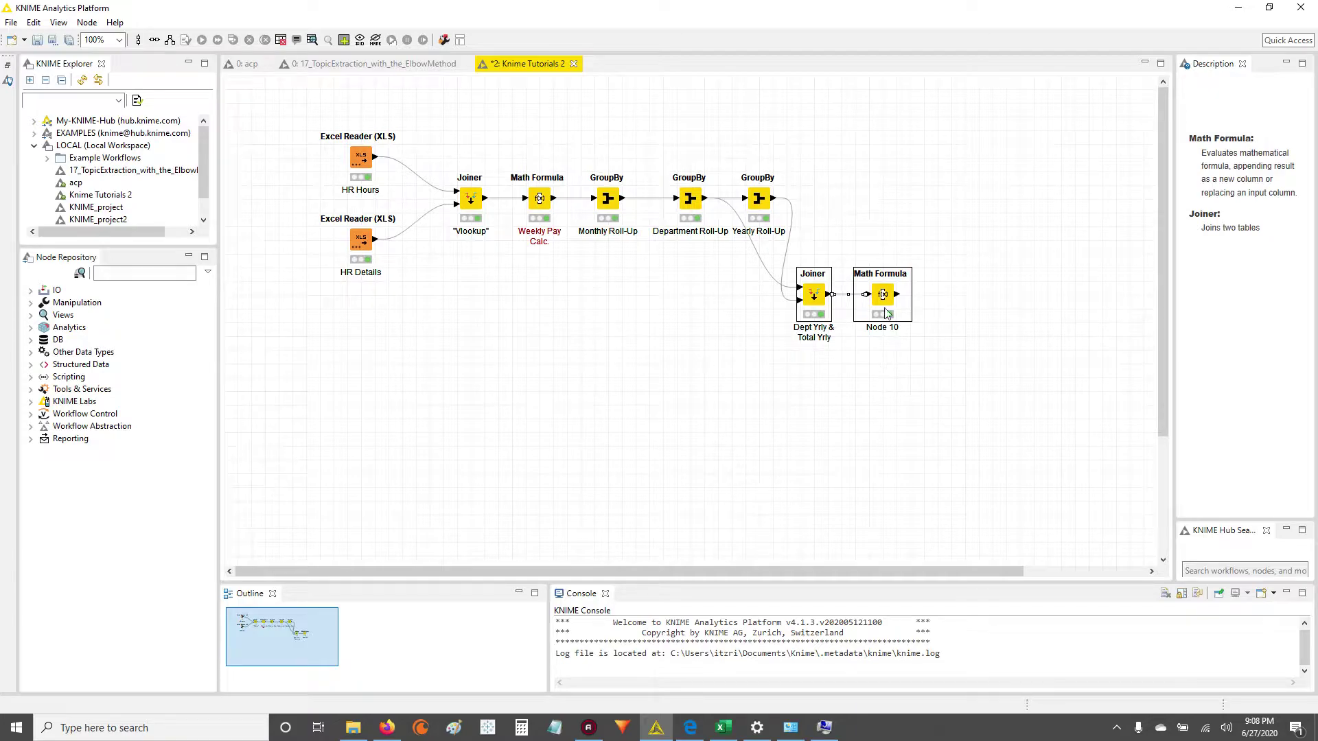
{"action": "left_click", "coordinate": [910, 412]}
{"action": "left_click", "coordinate": [881, 295]}
{"action": "right_click", "coordinate": [881, 295]}
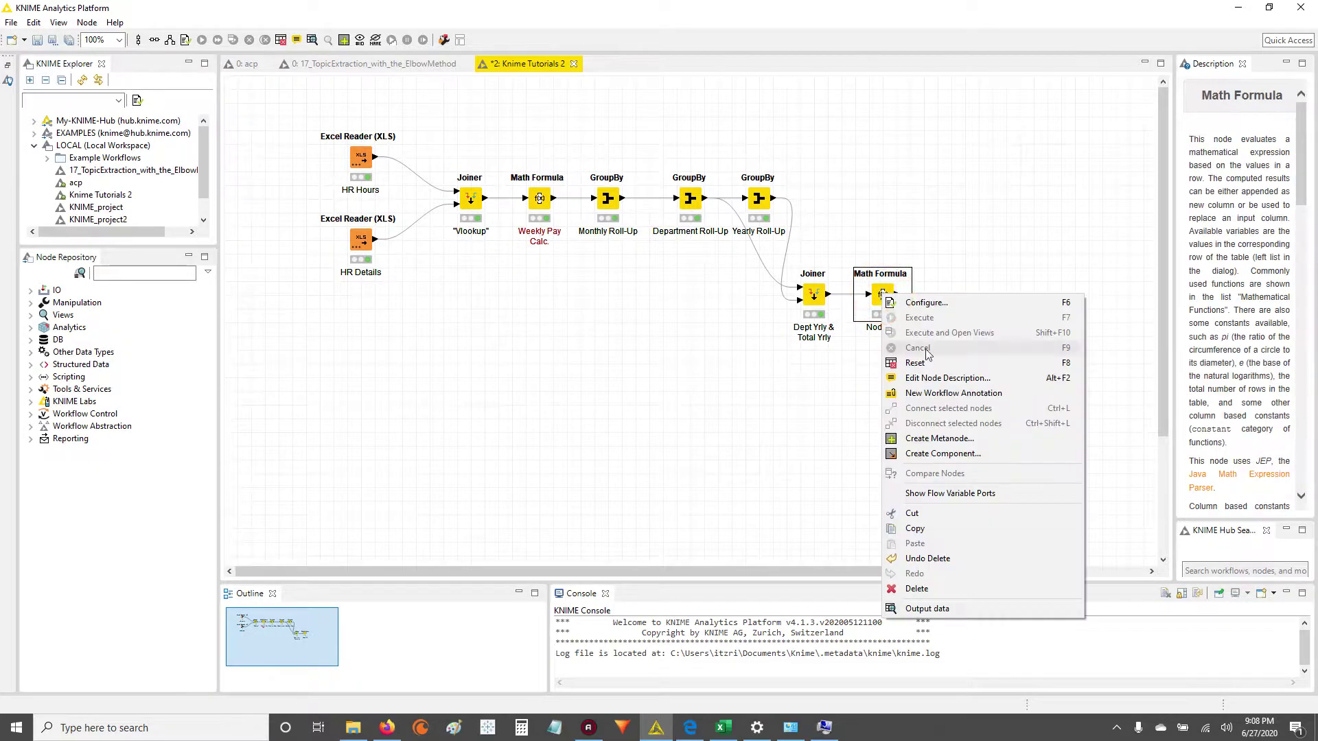
{"action": "left_click", "coordinate": [939, 609]}
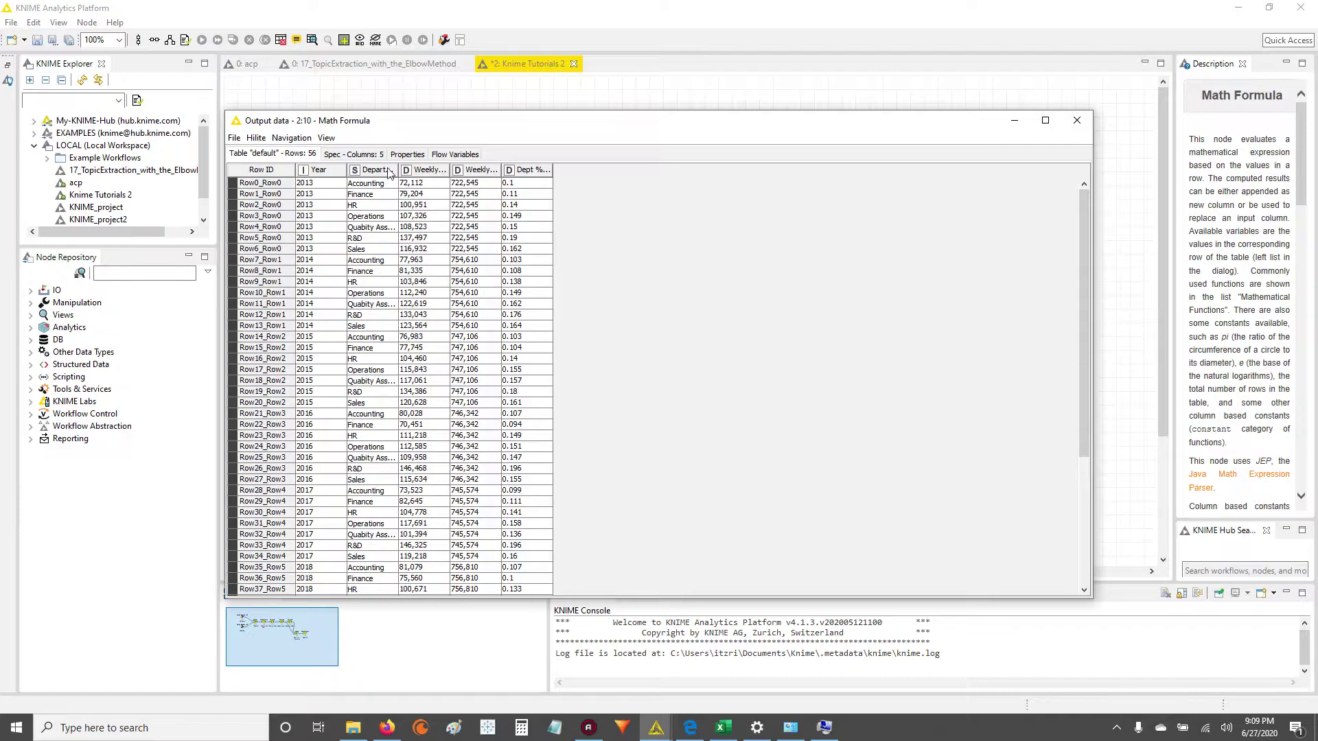
{"action": "left_click_drag", "start_coordinate": [399, 172], "coordinate": [450, 173]}
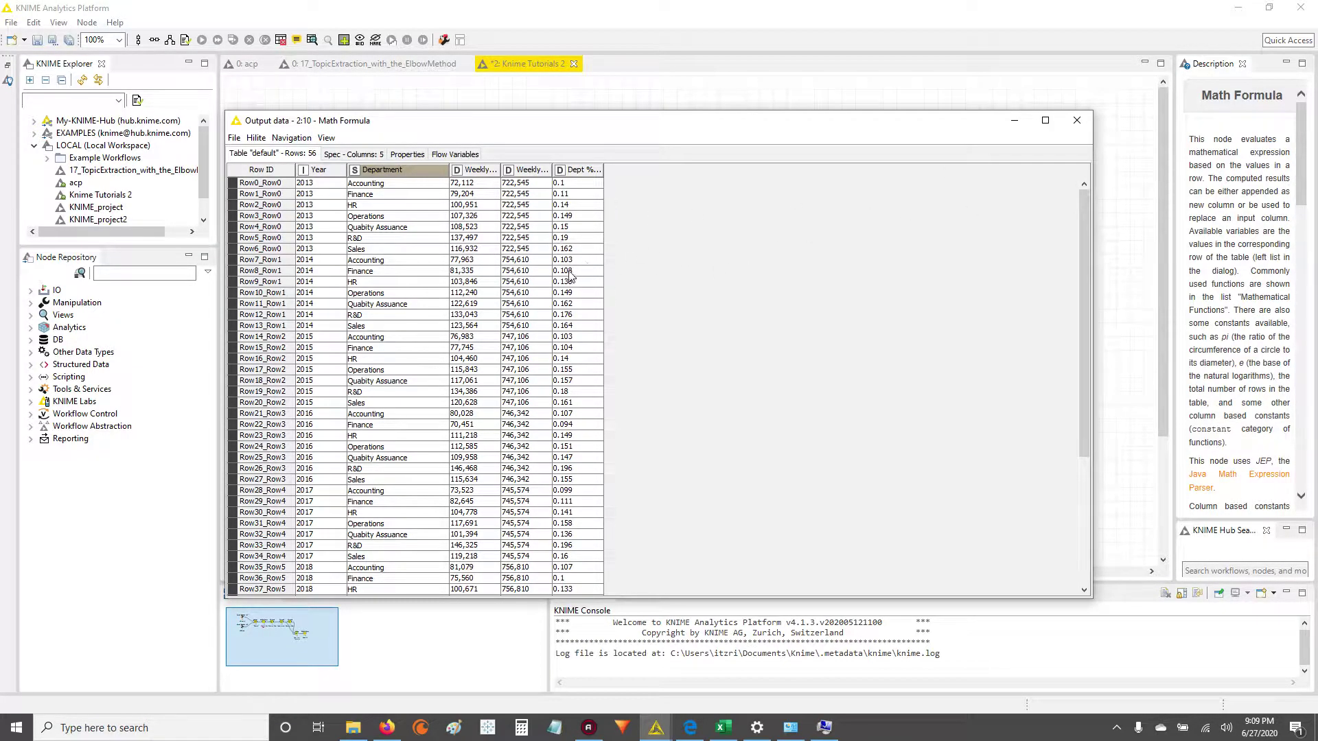
{"action": "left_click", "coordinate": [310, 217]}
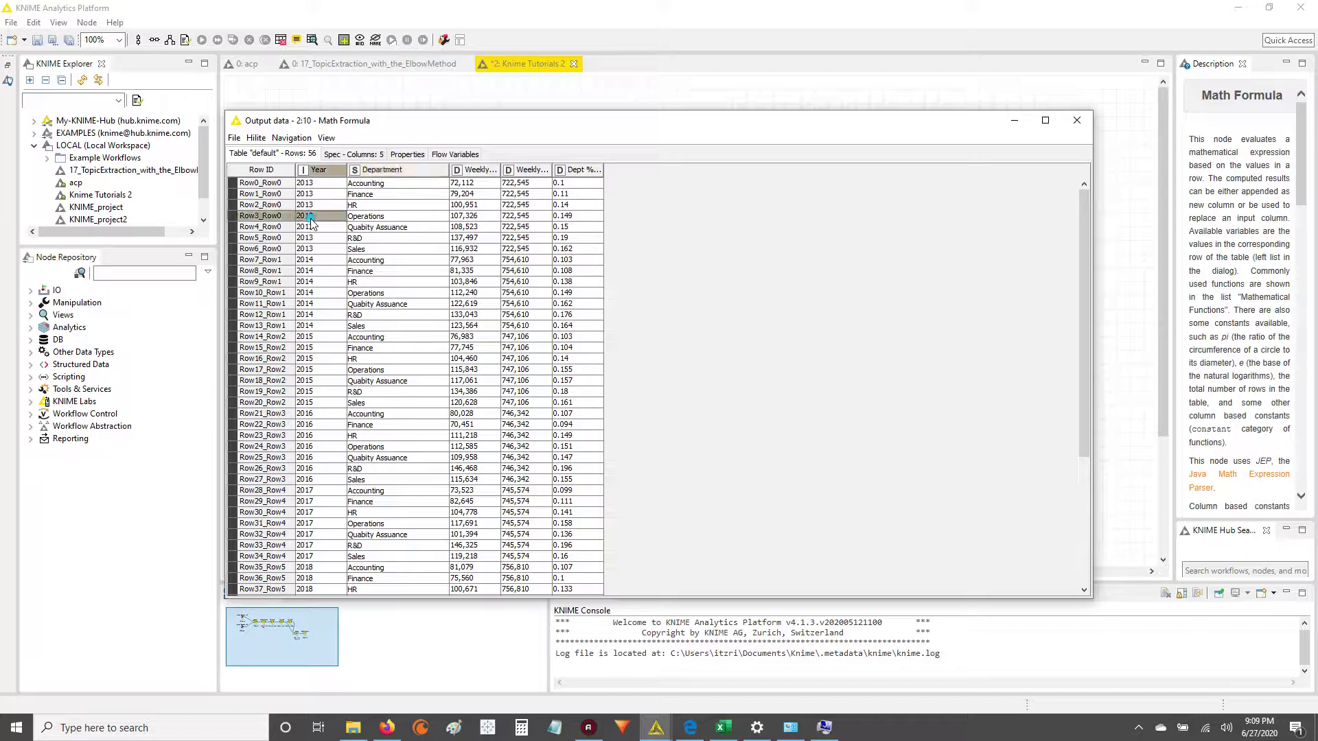
{"action": "left_click_drag", "start_coordinate": [310, 221], "coordinate": [597, 351]}
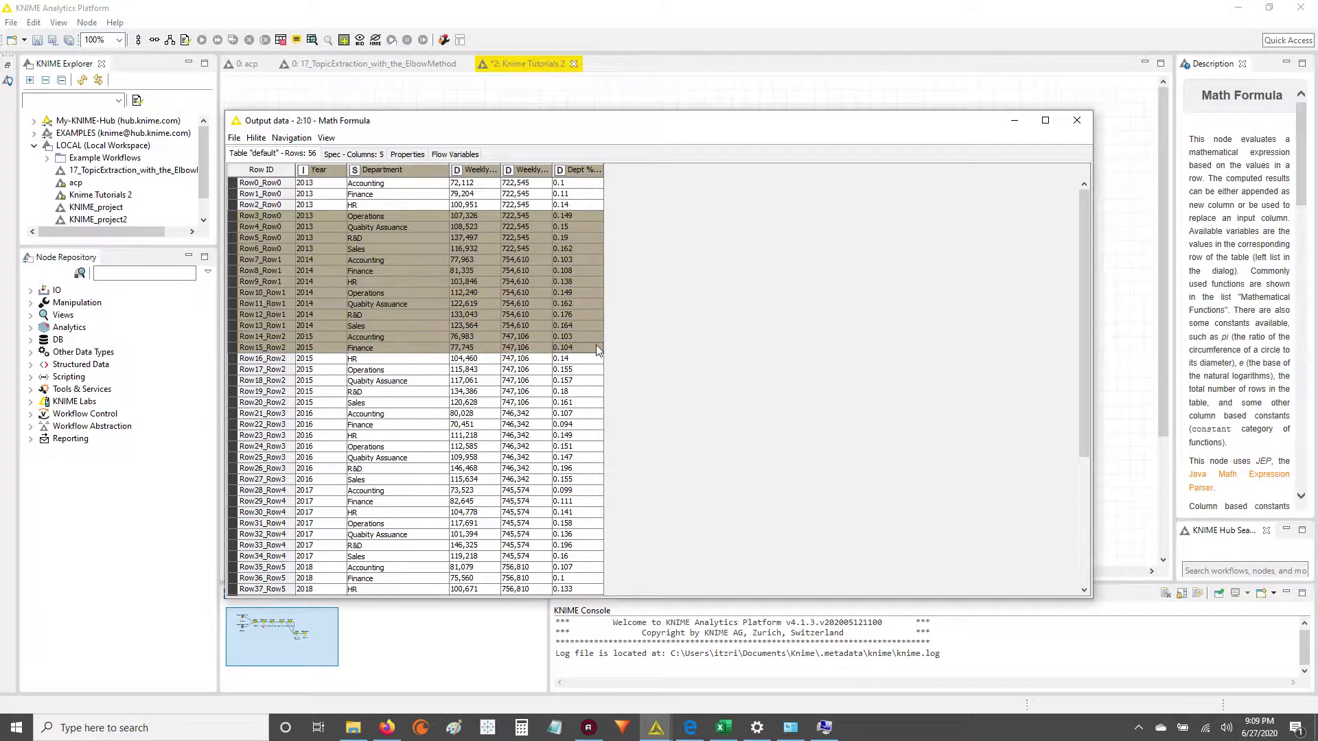
{"action": "left_click_drag", "start_coordinate": [382, 284], "coordinate": [593, 471]}
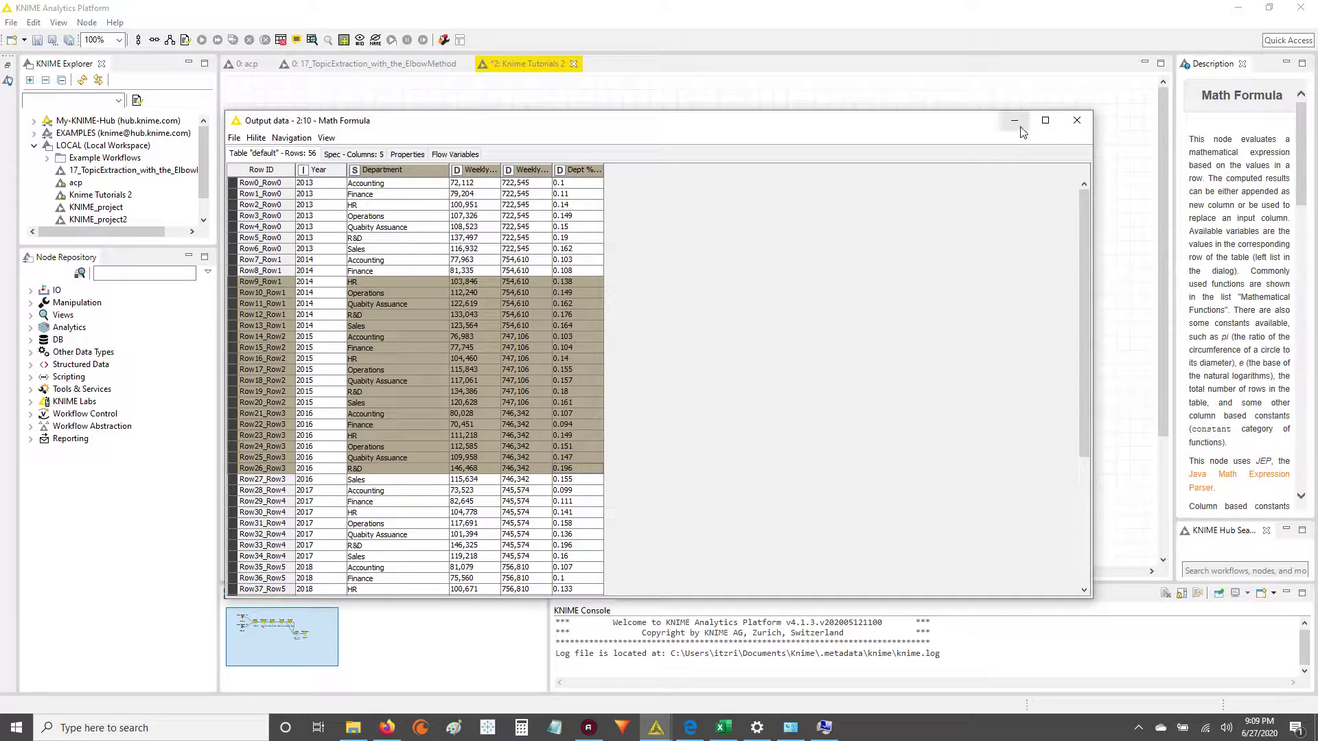
{"action": "left_click", "coordinate": [1077, 127]}
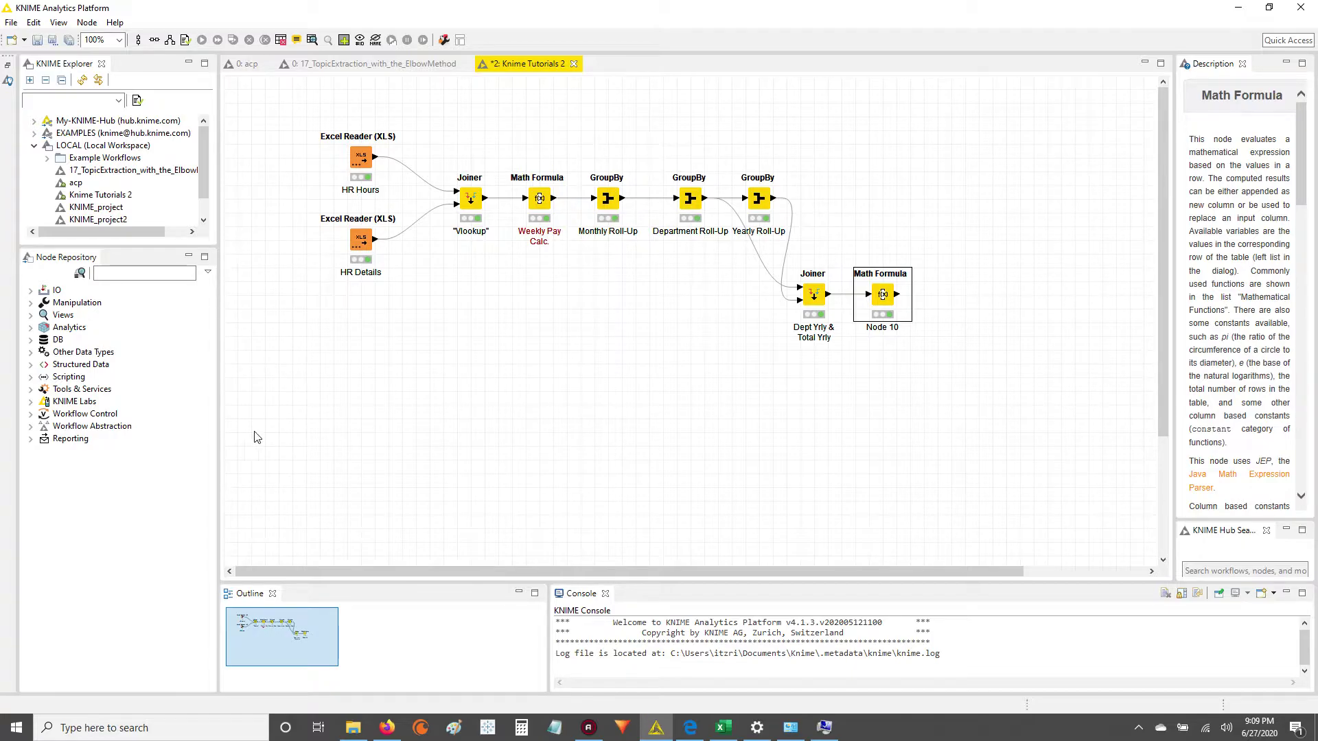
{"action": "left_click", "coordinate": [722, 455]}
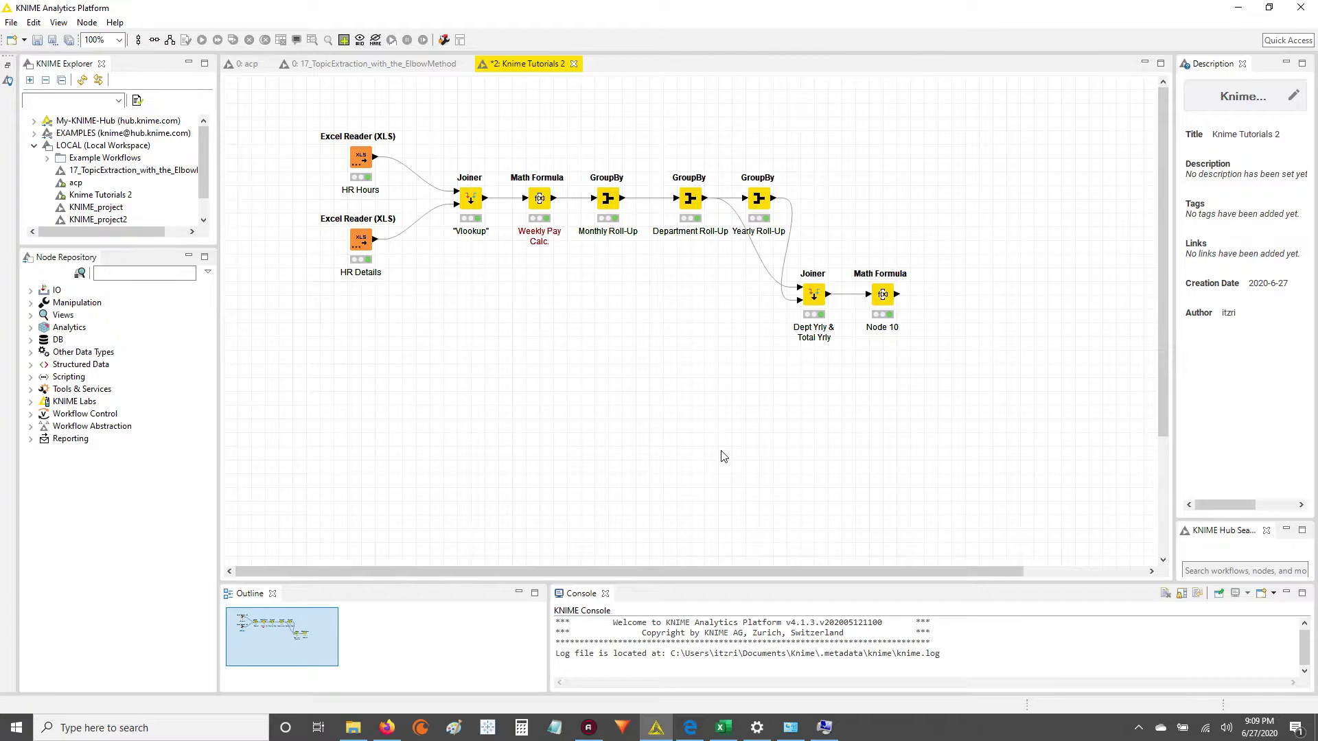
{"action": "left_click_drag", "start_coordinate": [320, 126], "coordinate": [982, 386]}
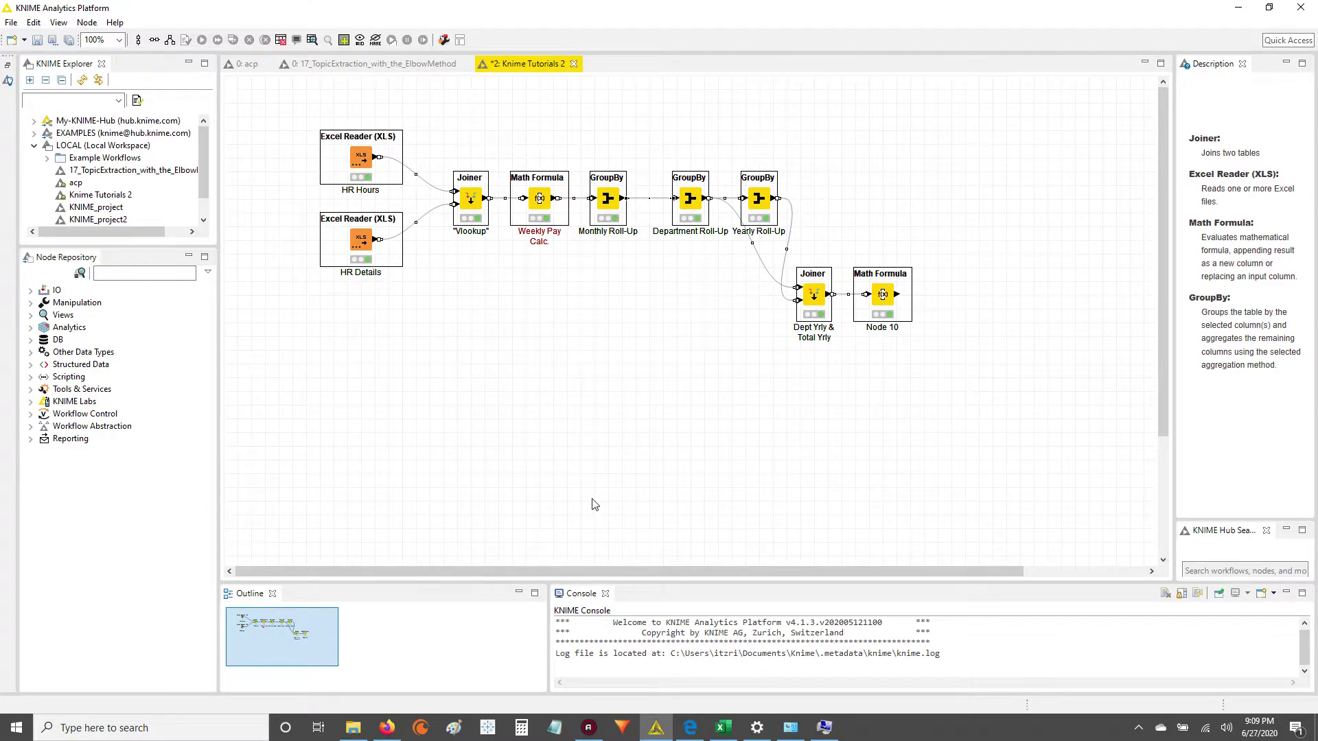
{"action": "left_click", "coordinate": [580, 483]}
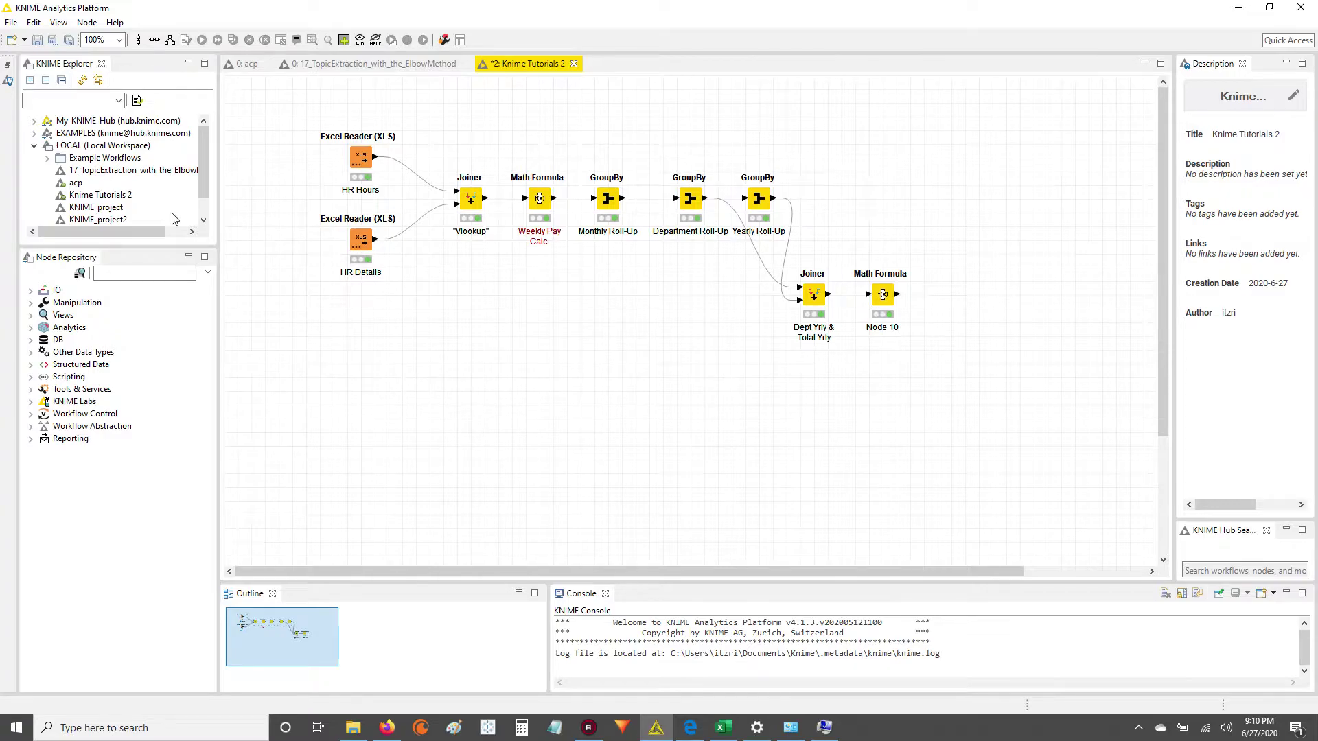
Open the Install KNIME Extensions dialog from the File menu and enlarge it.
{"action": "left_click", "coordinate": [11, 22]}
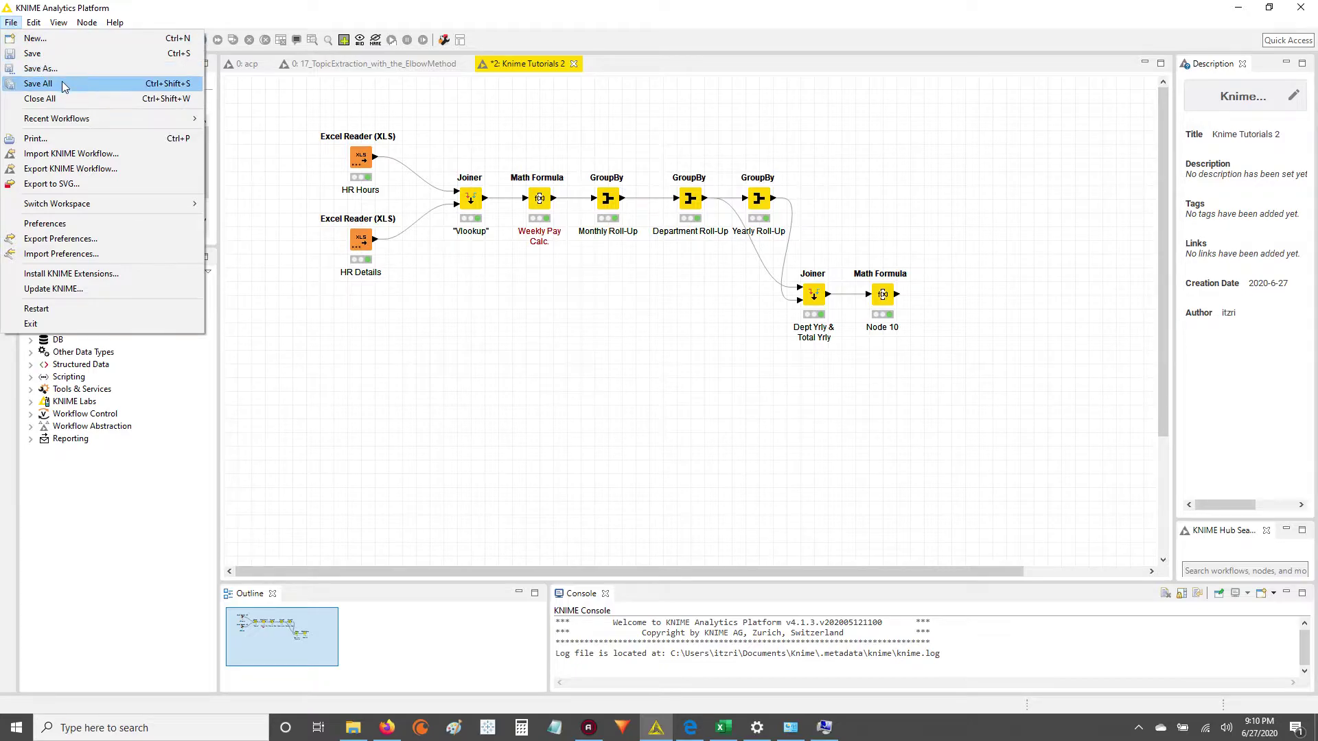
{"action": "left_click", "coordinate": [174, 275]}
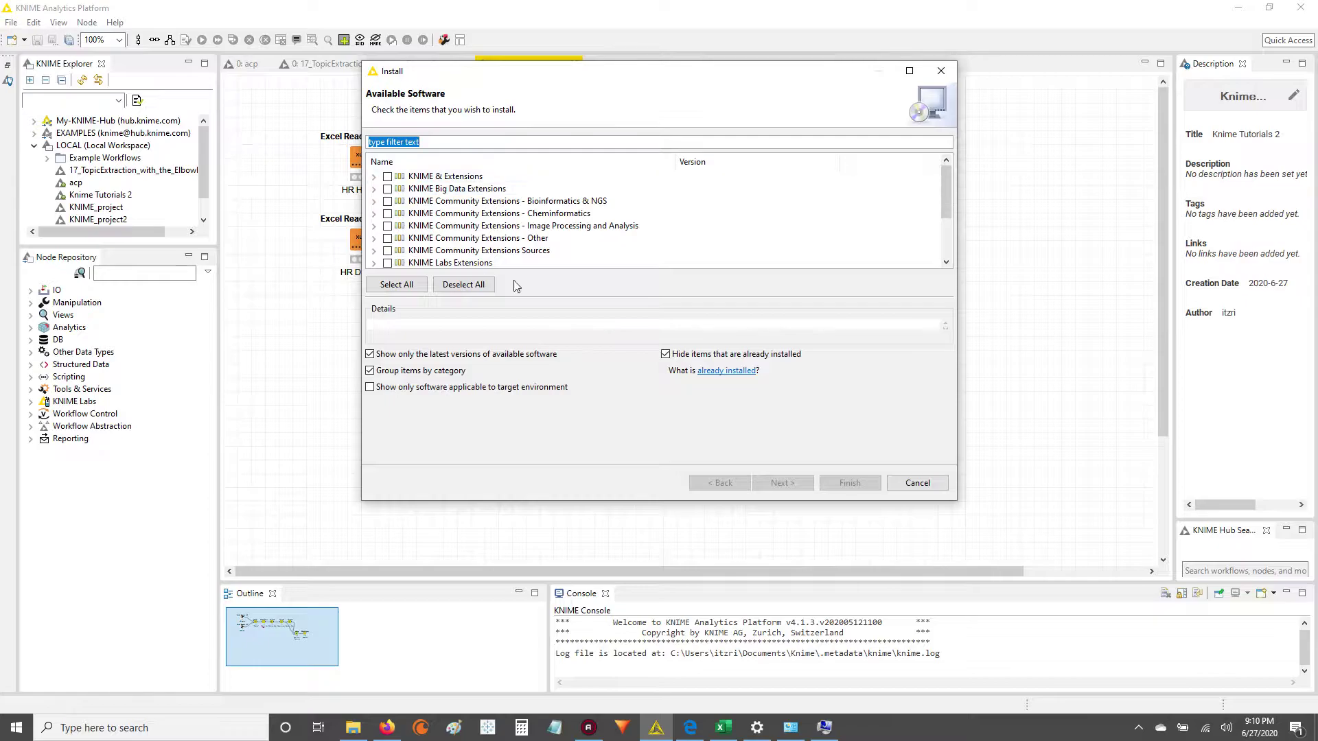
{"action": "left_click_drag", "start_coordinate": [575, 501], "coordinate": [591, 653]}
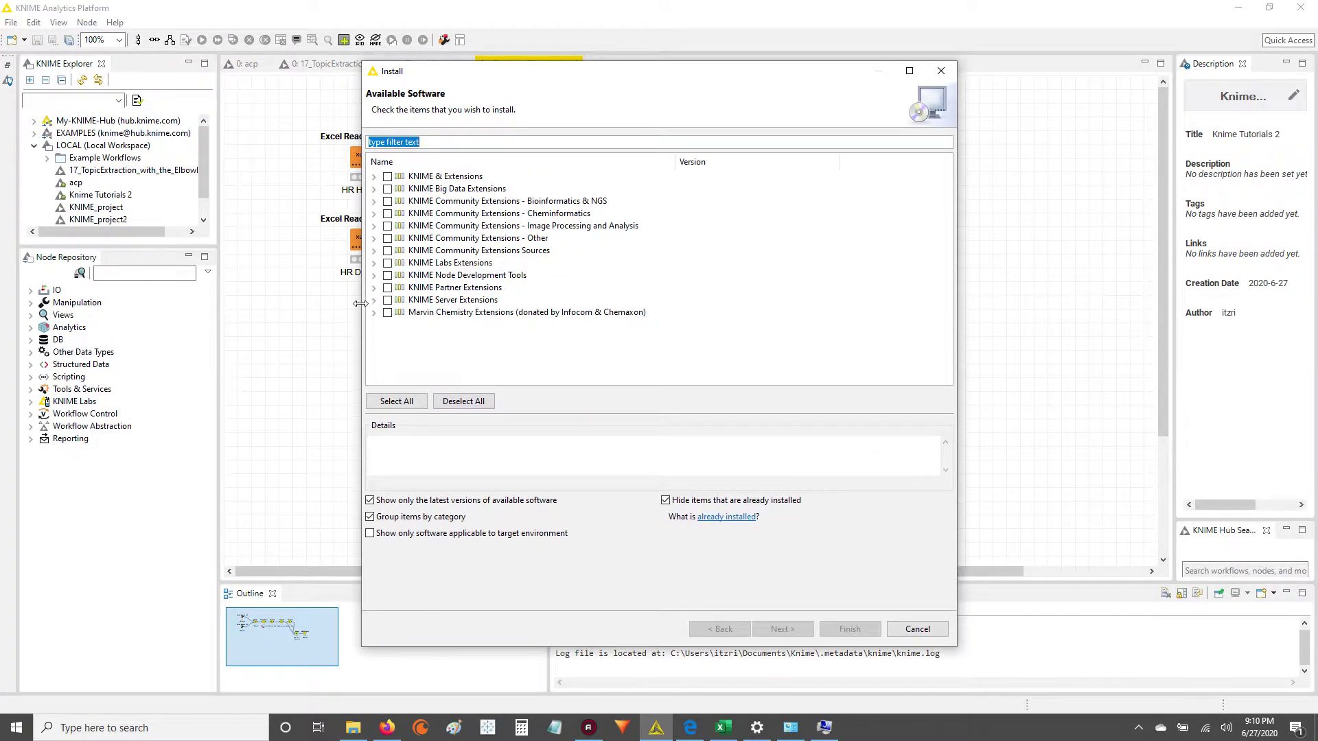
Browse the Big Data, Image Processing and KNIME Labs categories, then filter for 'tableau'.
{"action": "left_click", "coordinate": [375, 188]}
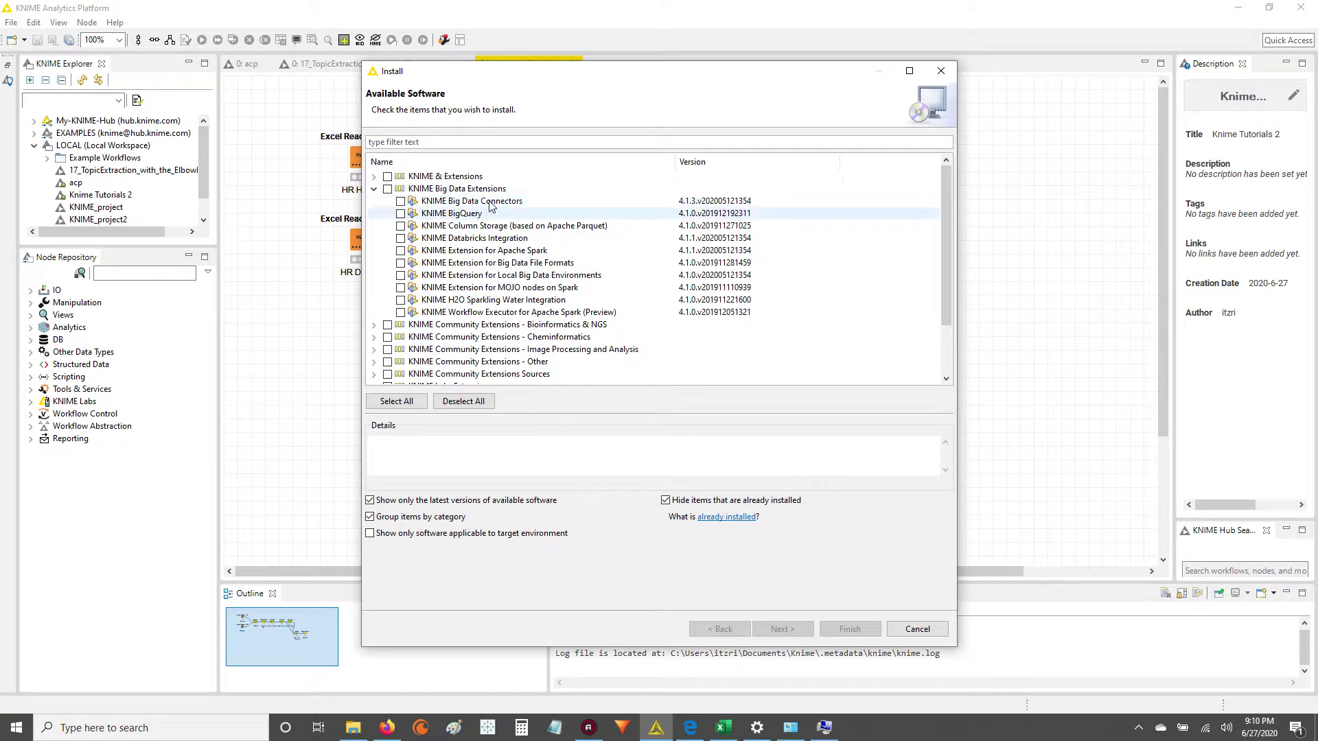
{"action": "left_click", "coordinate": [375, 189]}
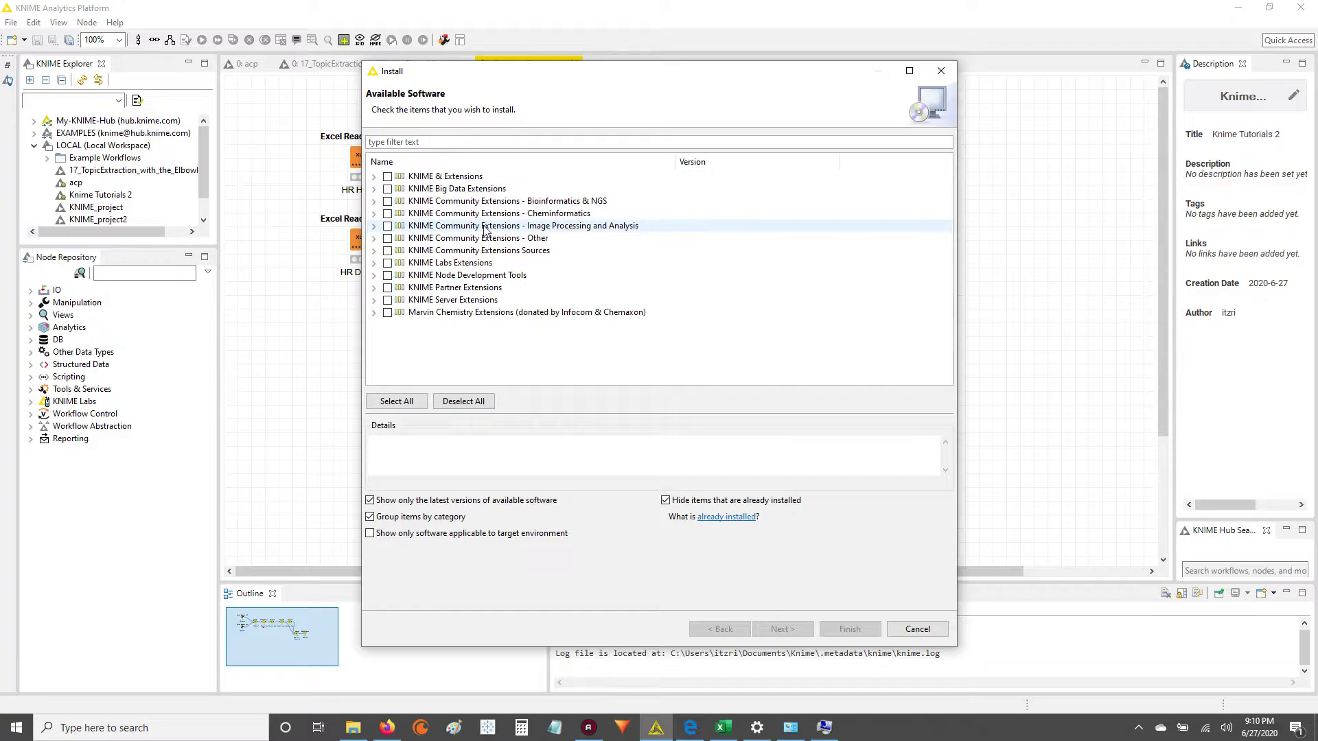
{"action": "left_click", "coordinate": [374, 226]}
{"action": "left_click", "coordinate": [374, 227]}
{"action": "left_click", "coordinate": [374, 264]}
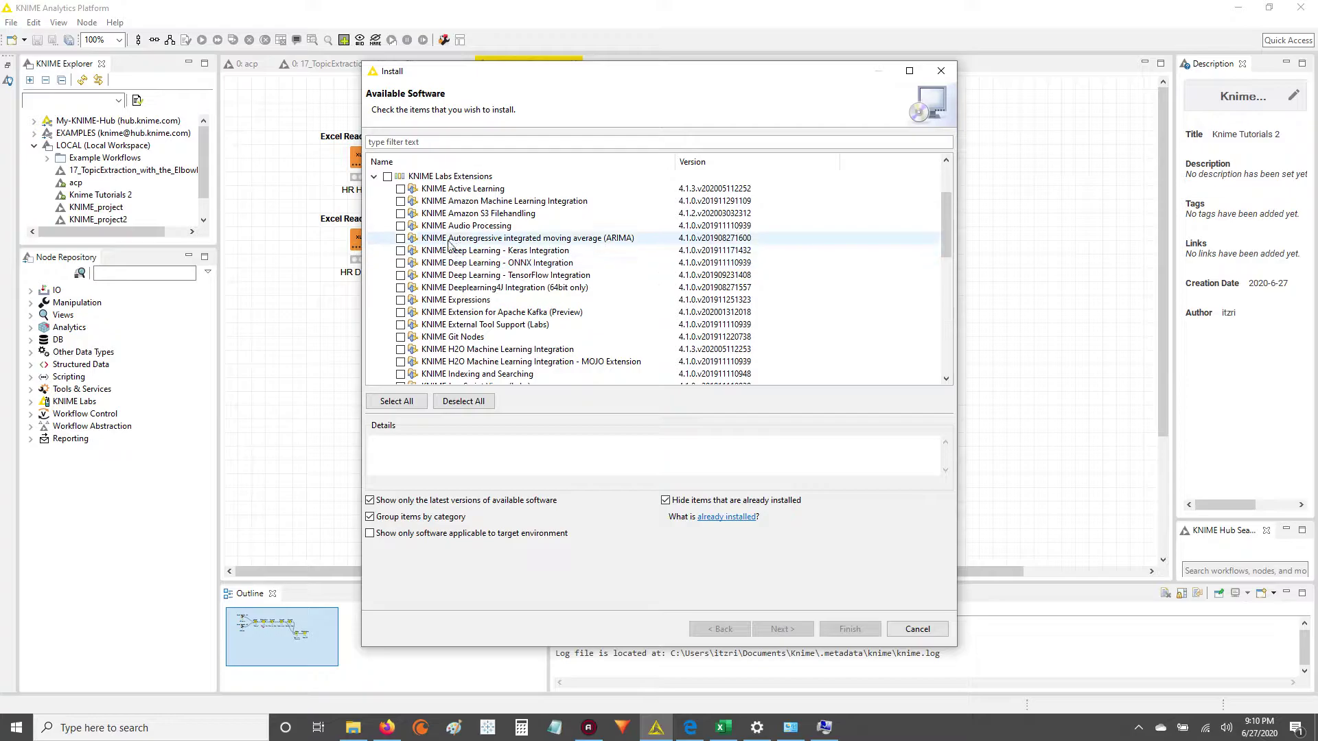
{"action": "left_click", "coordinate": [374, 177]}
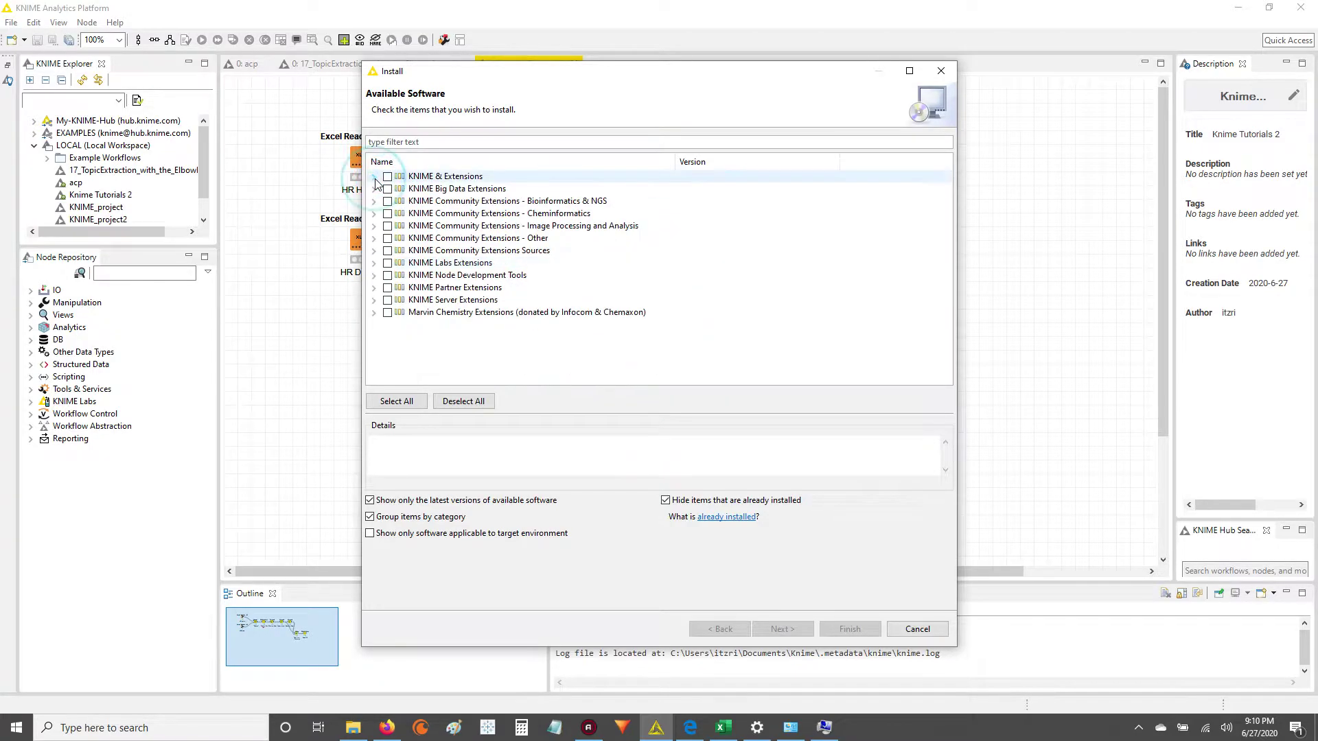
{"action": "left_click", "coordinate": [463, 143]}
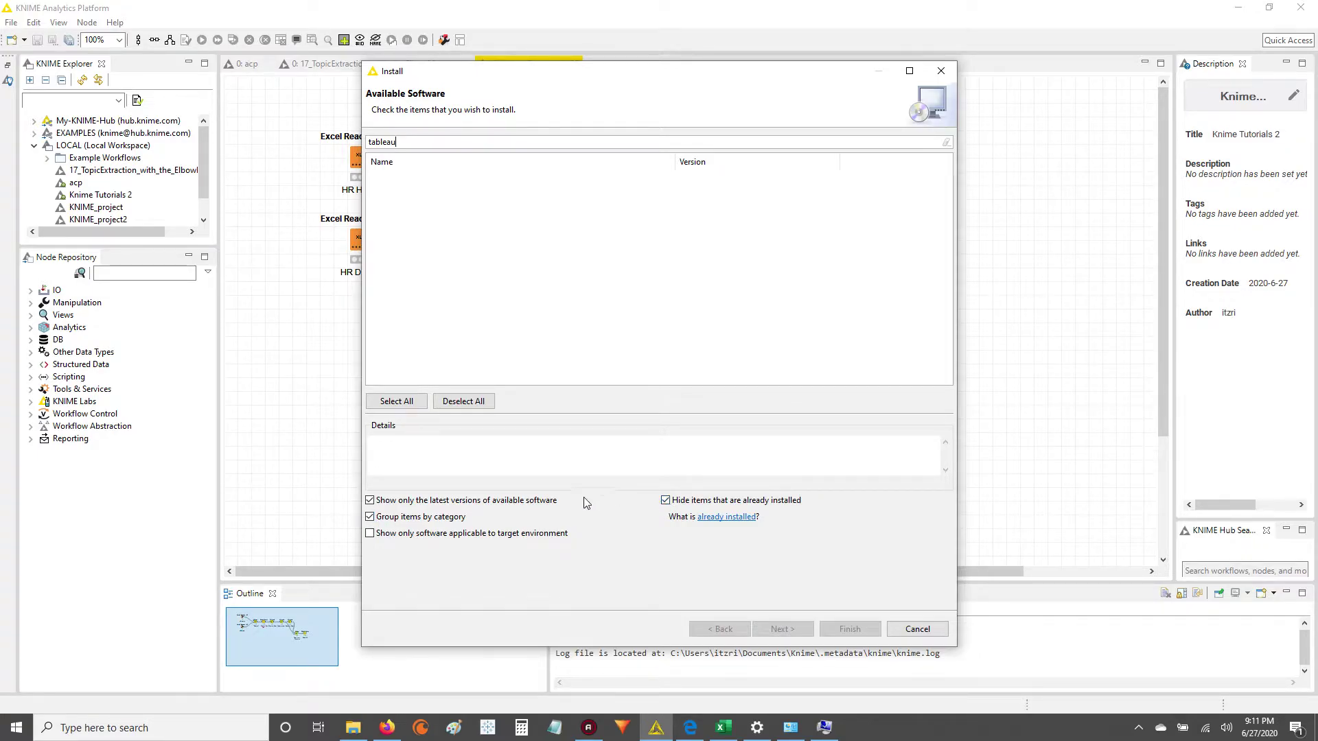
Select all five Tableau packages under KNIME Labs Extensions, showing installed items only temporarily.
{"action": "left_click", "coordinate": [666, 501]}
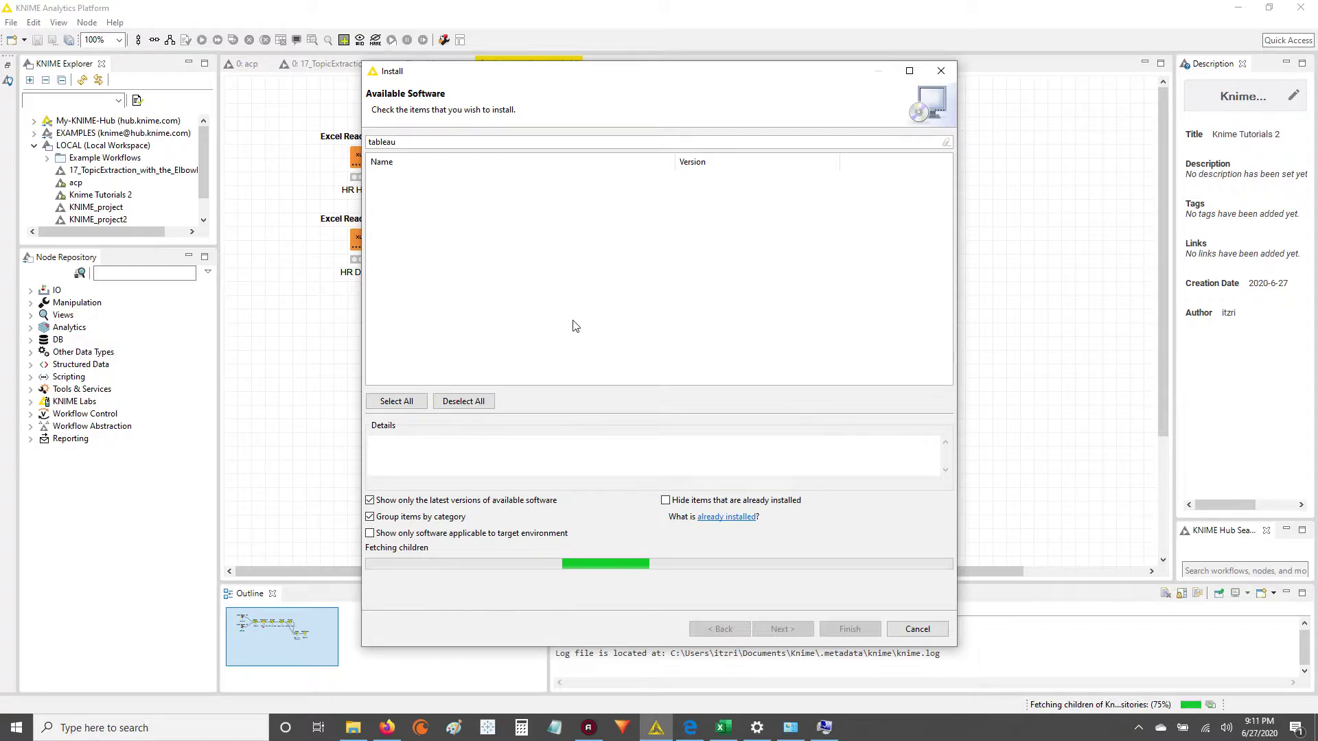
{"action": "left_click", "coordinate": [375, 177]}
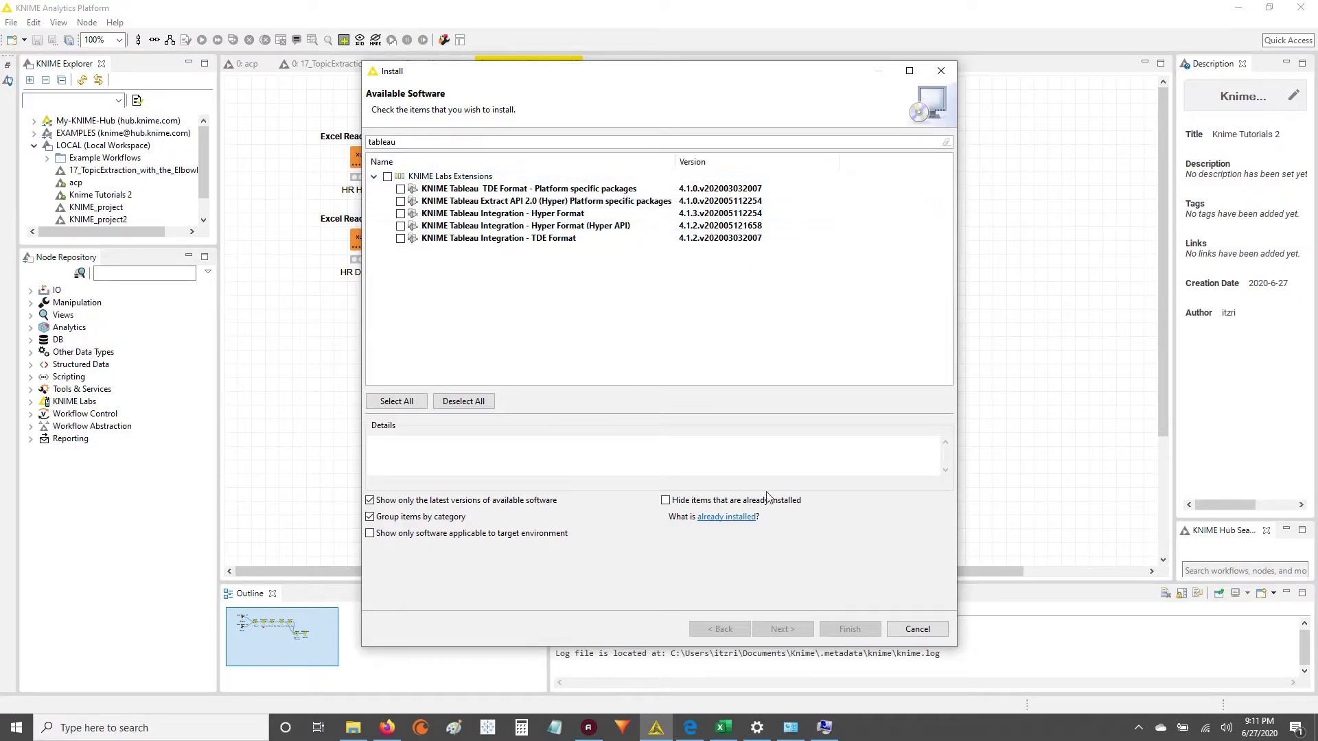
{"action": "left_click", "coordinate": [387, 177]}
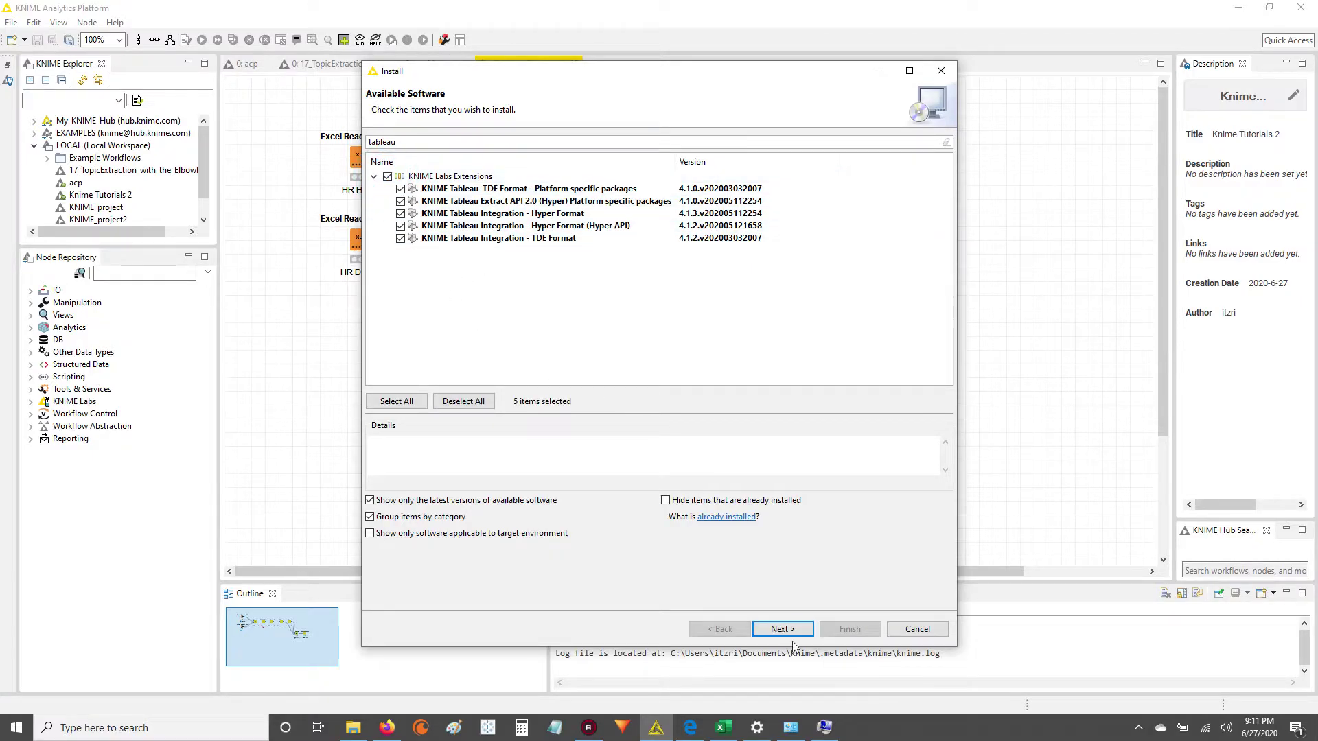
{"action": "left_click", "coordinate": [672, 504]}
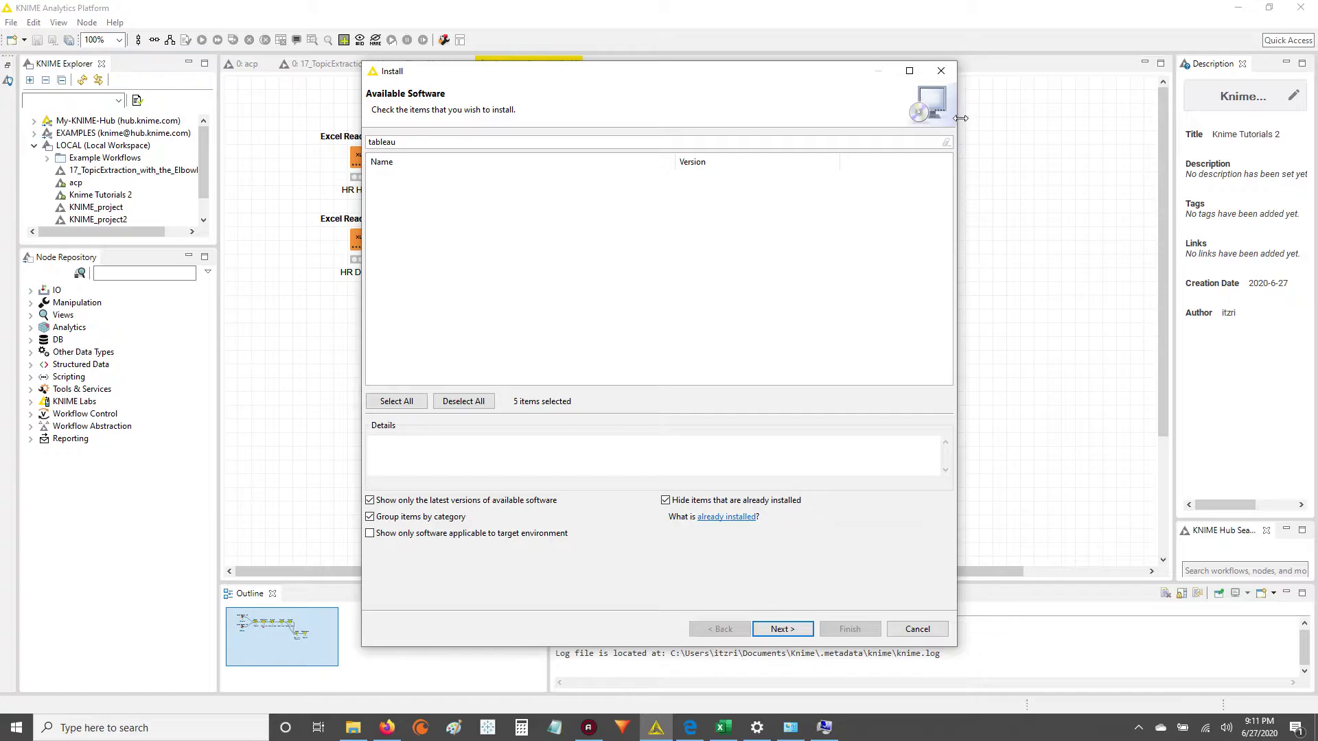
Close the extension installer, return to the HR workflow canvas and show the File menu.
{"action": "left_click", "coordinate": [943, 72]}
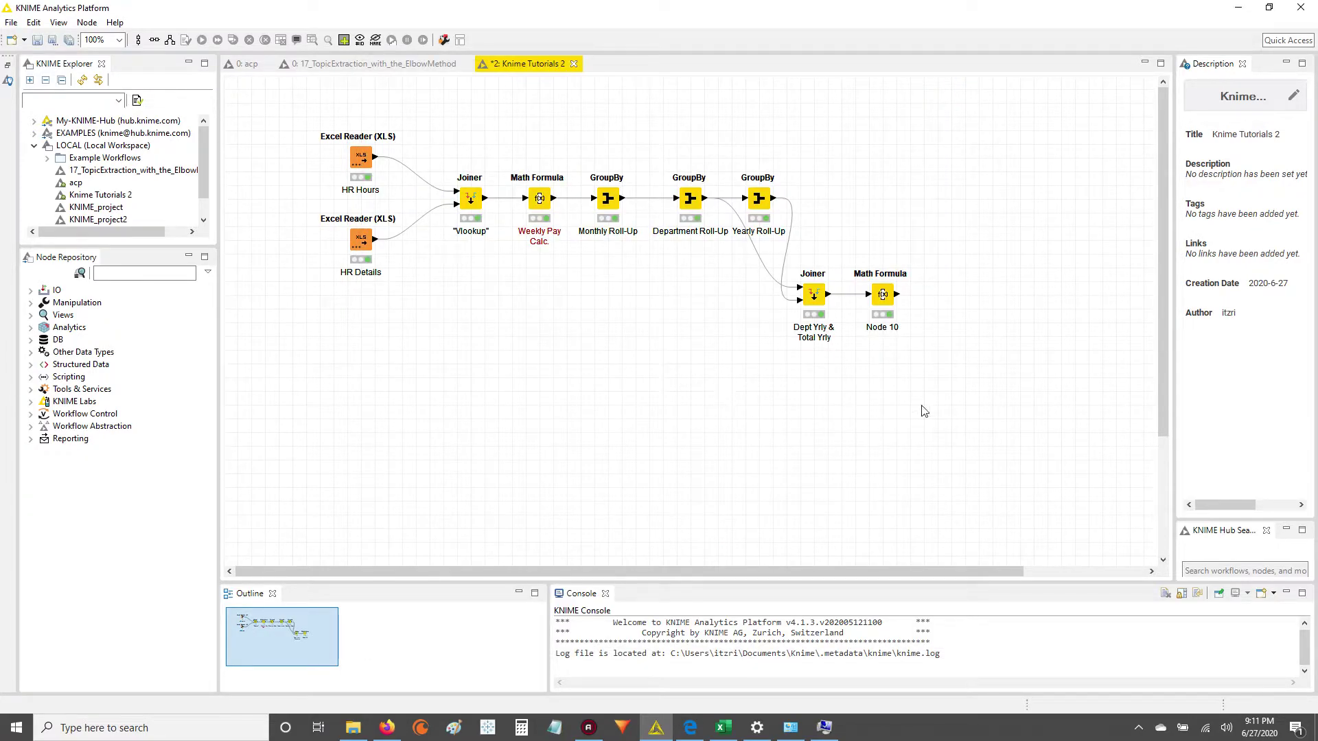
{"action": "left_click_drag", "start_coordinate": [935, 384], "coordinate": [445, 177]}
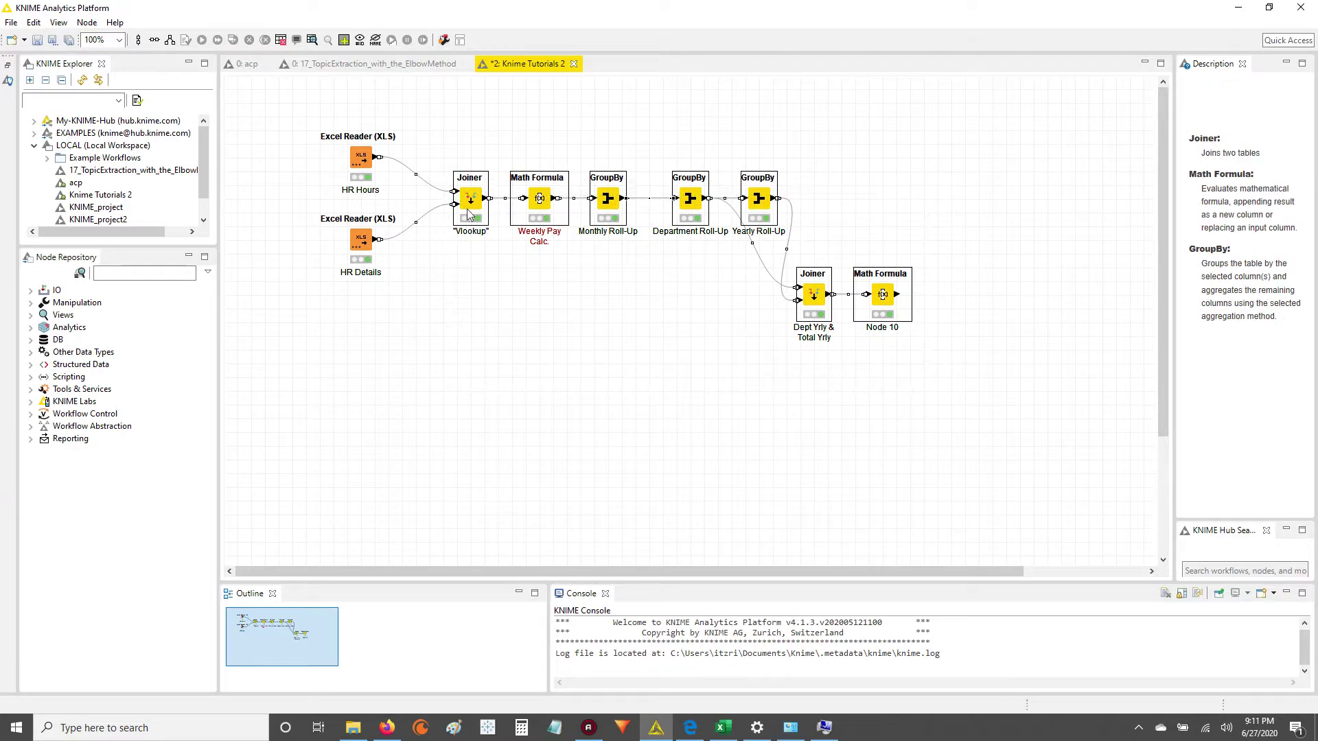
{"action": "left_click", "coordinate": [502, 261]}
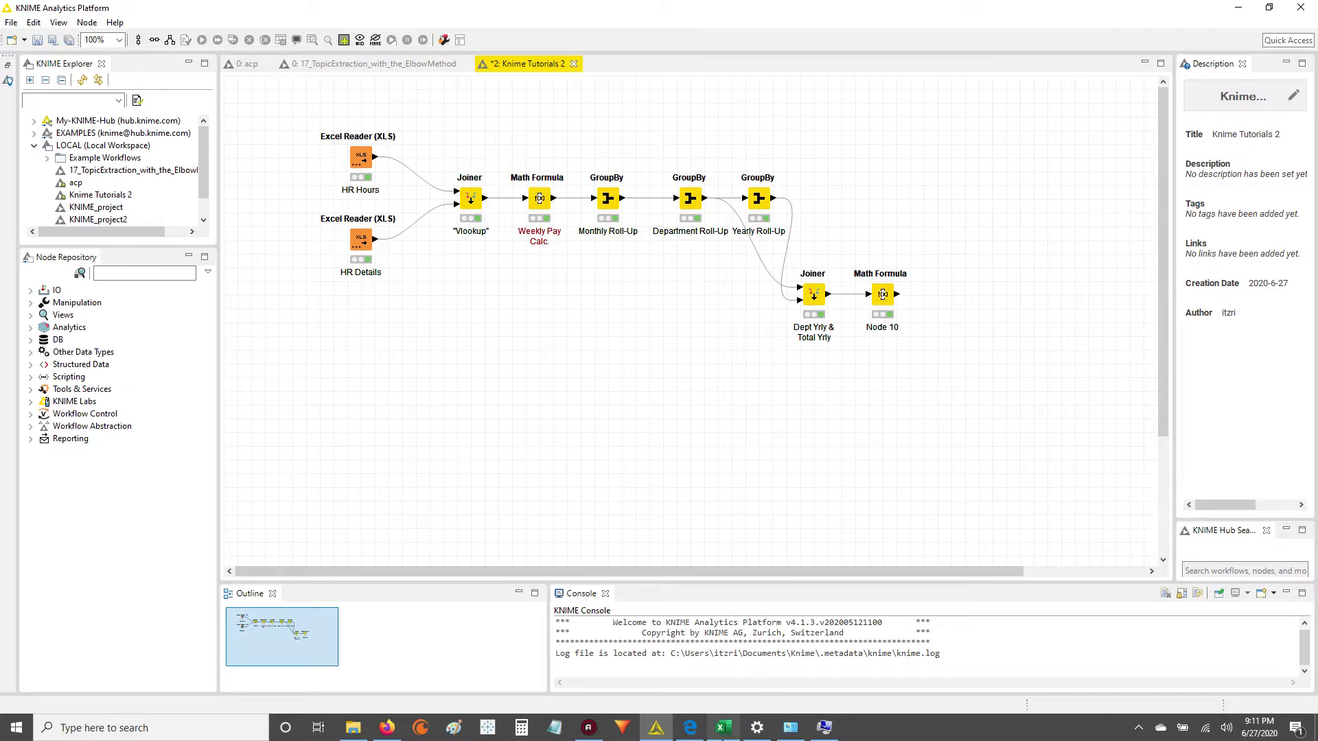
{"action": "left_click", "coordinate": [506, 433]}
{"action": "left_click", "coordinate": [12, 22]}
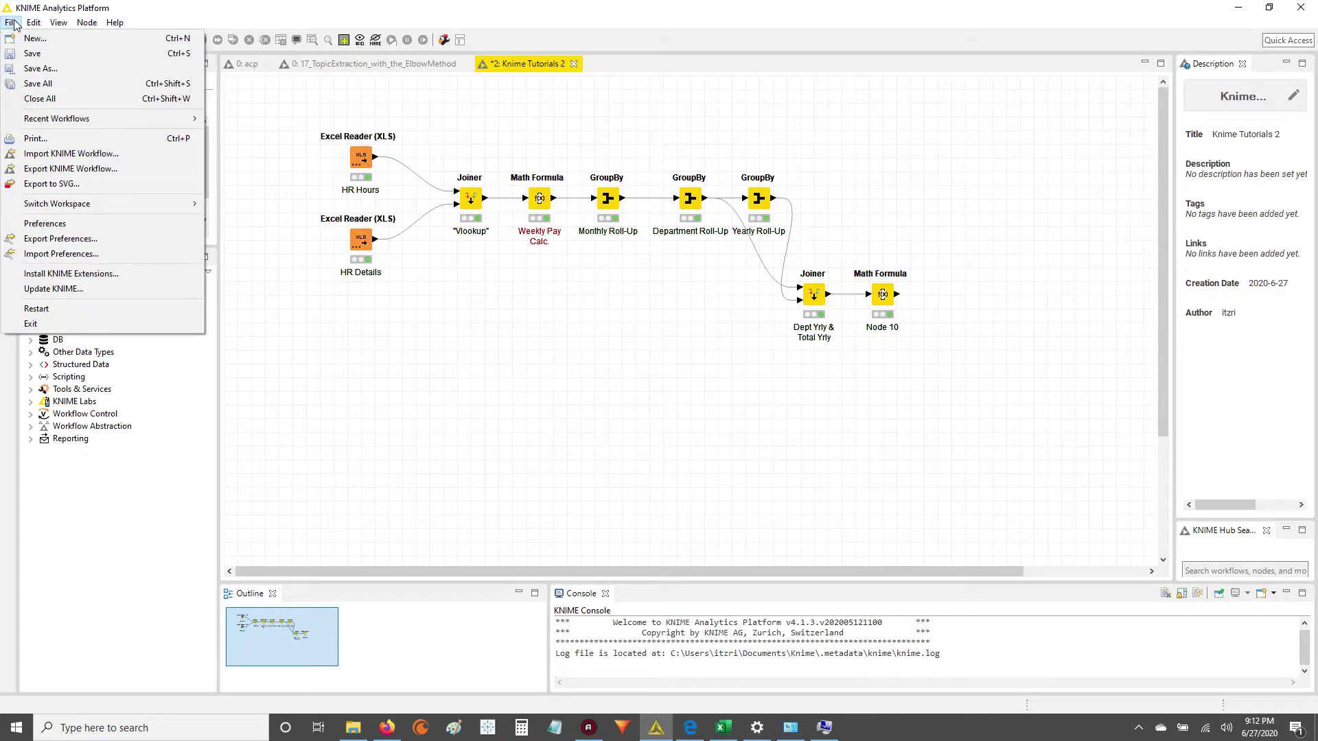
Select the Hyper backend's PATH string in Preferences > KNIME > Tableau, then switch to the Firefox guide.
{"action": "left_click", "coordinate": [45, 223]}
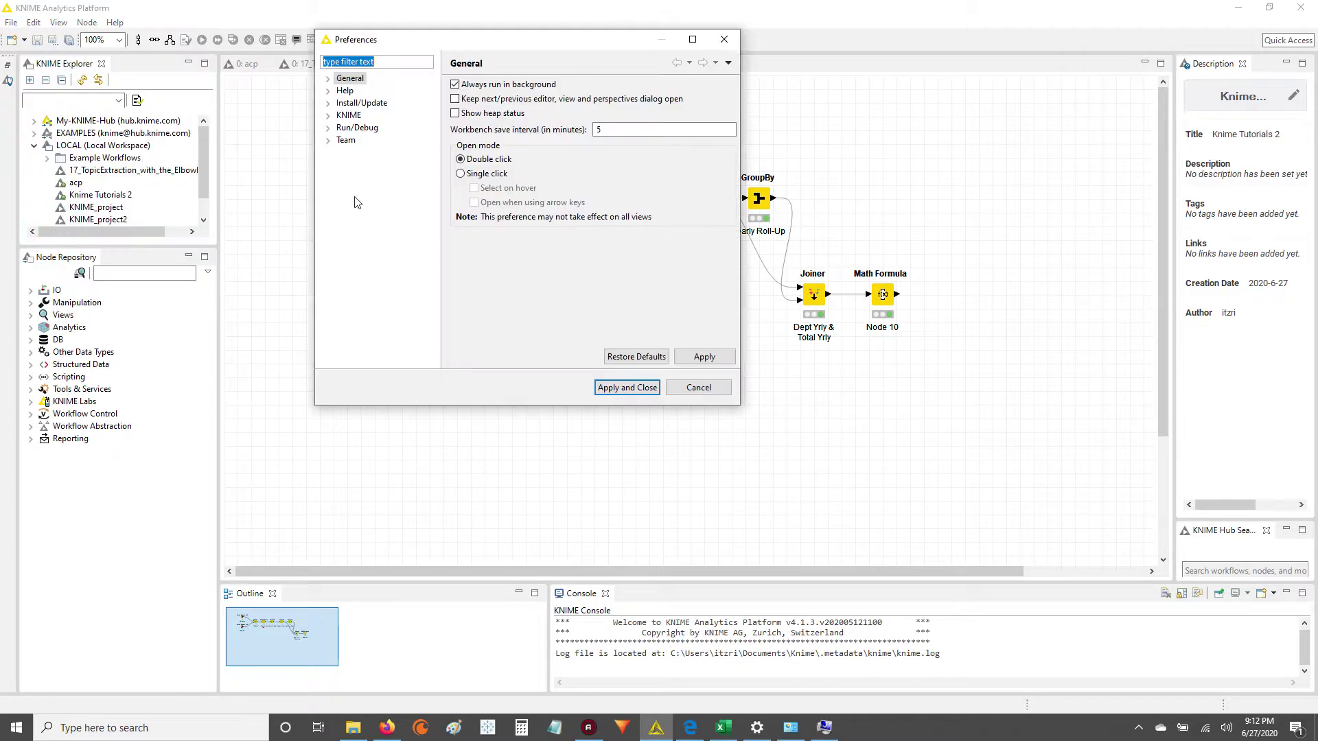
{"action": "left_click", "coordinate": [328, 115]}
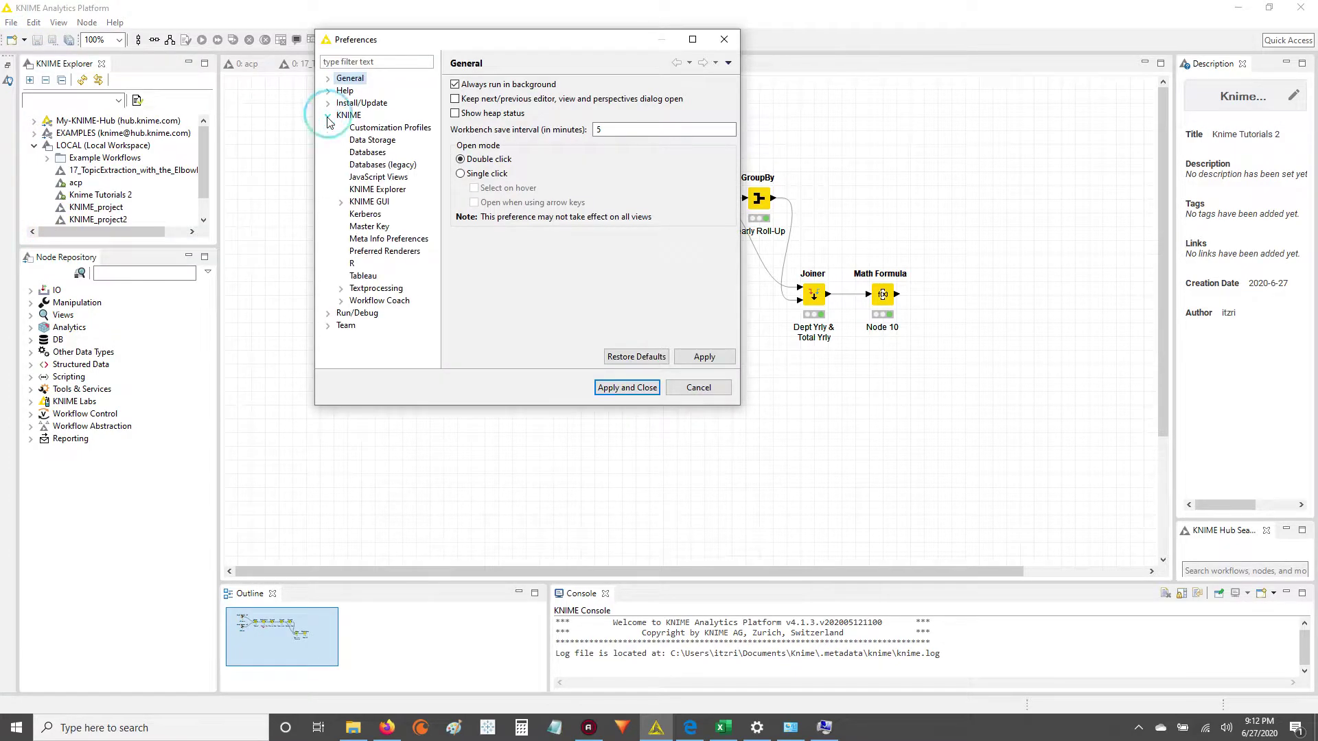
{"action": "left_click", "coordinate": [363, 276]}
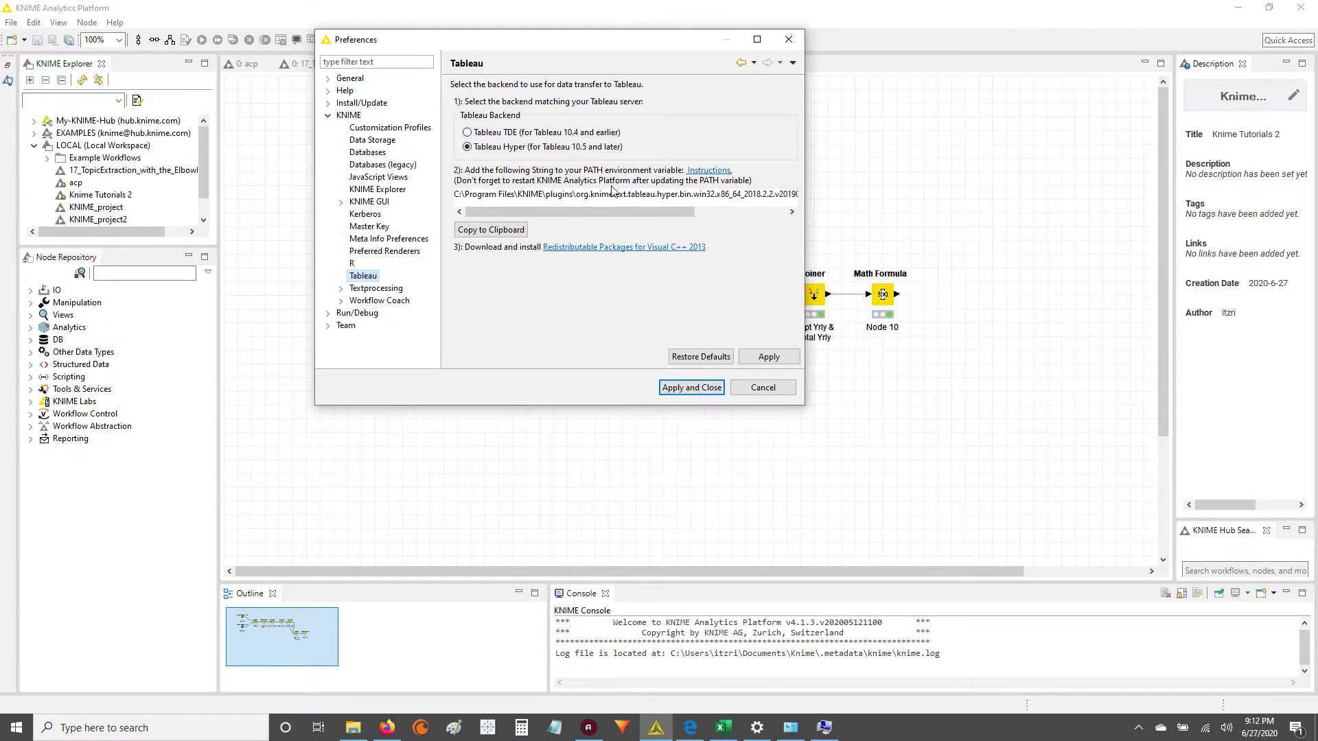
{"action": "left_click", "coordinate": [454, 195]}
{"action": "left_click_drag", "start_coordinate": [455, 194], "coordinate": [825, 200]}
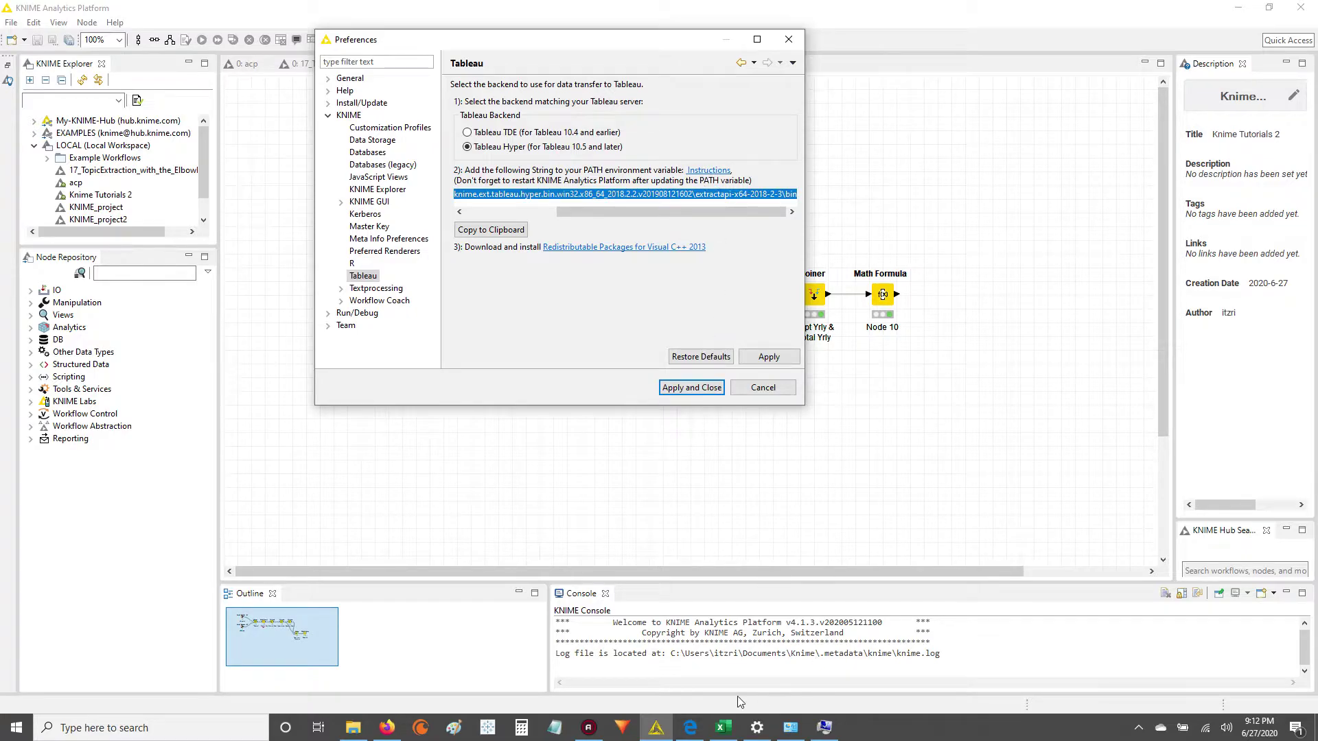
{"action": "left_click", "coordinate": [387, 728]}
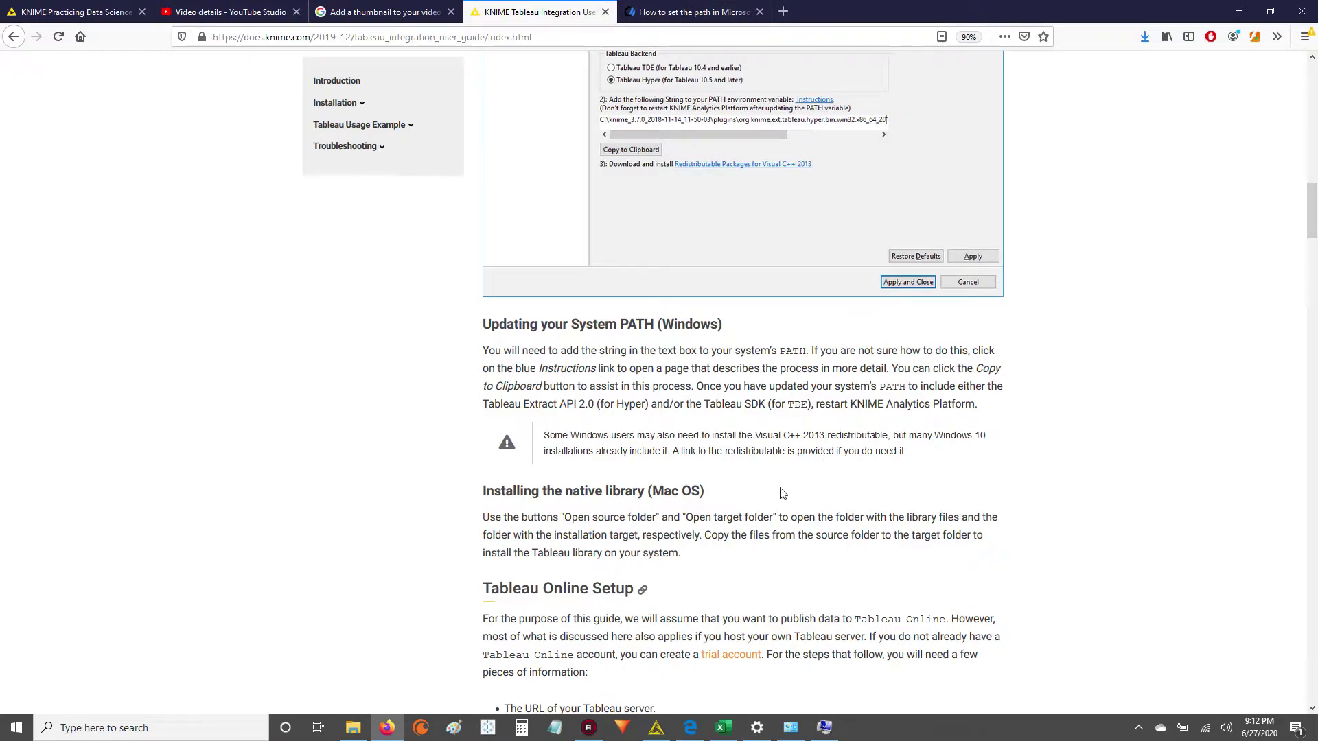
Compare the KNIME Tableau guide with Computer Hope's Windows 10 PATH instructions.
{"action": "scroll", "coordinate": [754, 516], "scroll_direction": "up", "scroll_amount": 3}
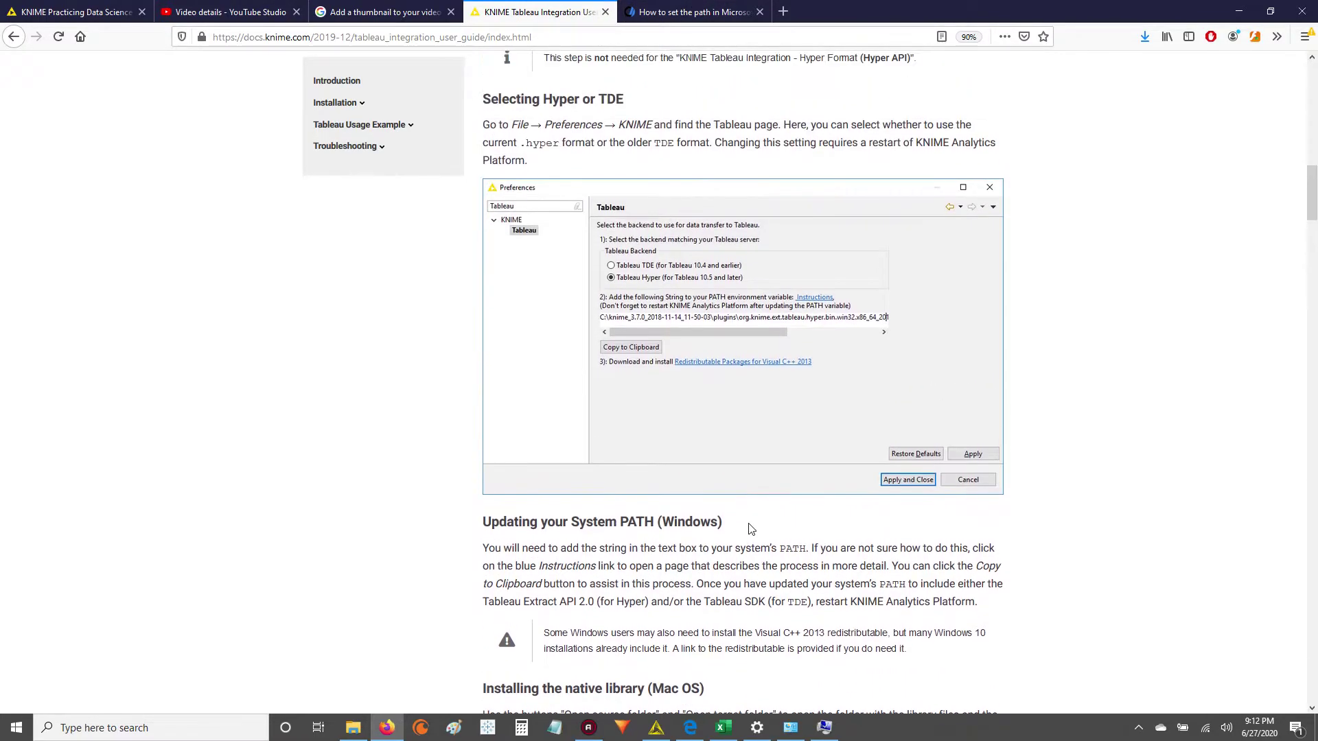
{"action": "scroll", "coordinate": [751, 529], "scroll_direction": "up", "scroll_amount": 4}
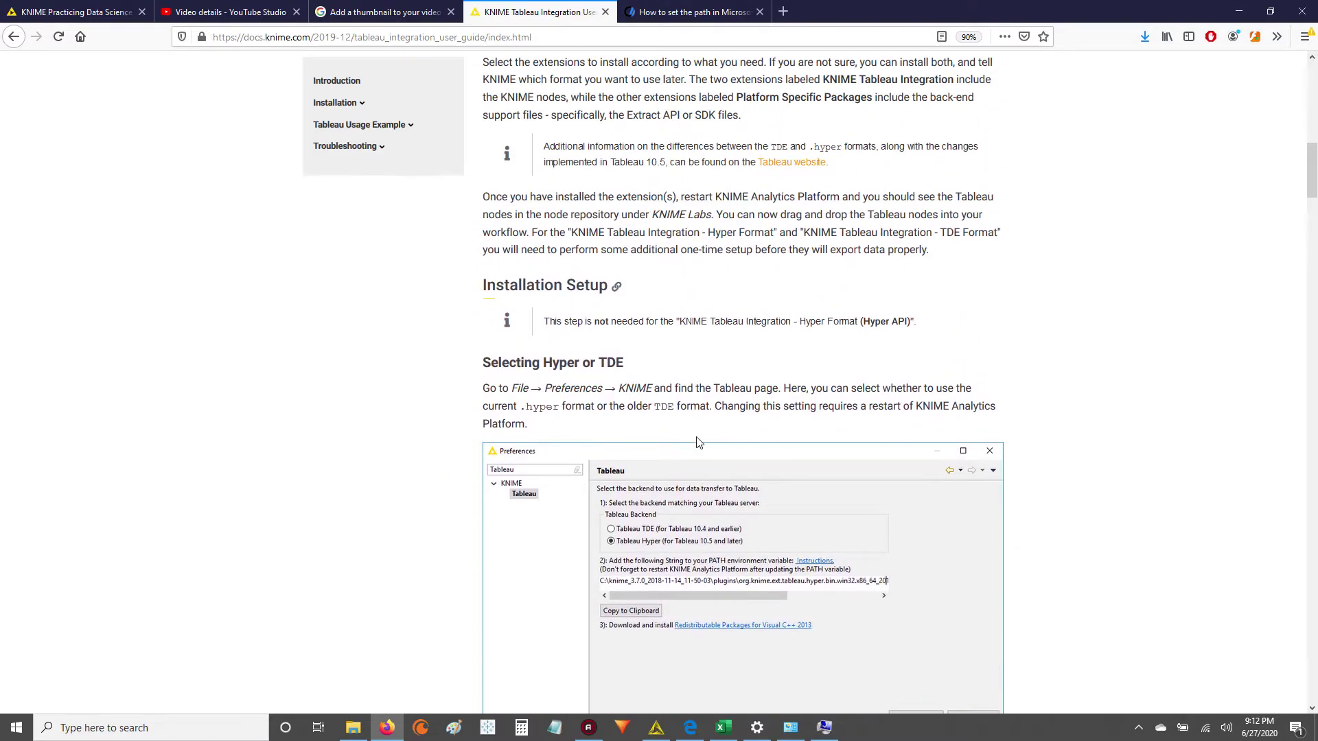
{"action": "left_click", "coordinate": [687, 12]}
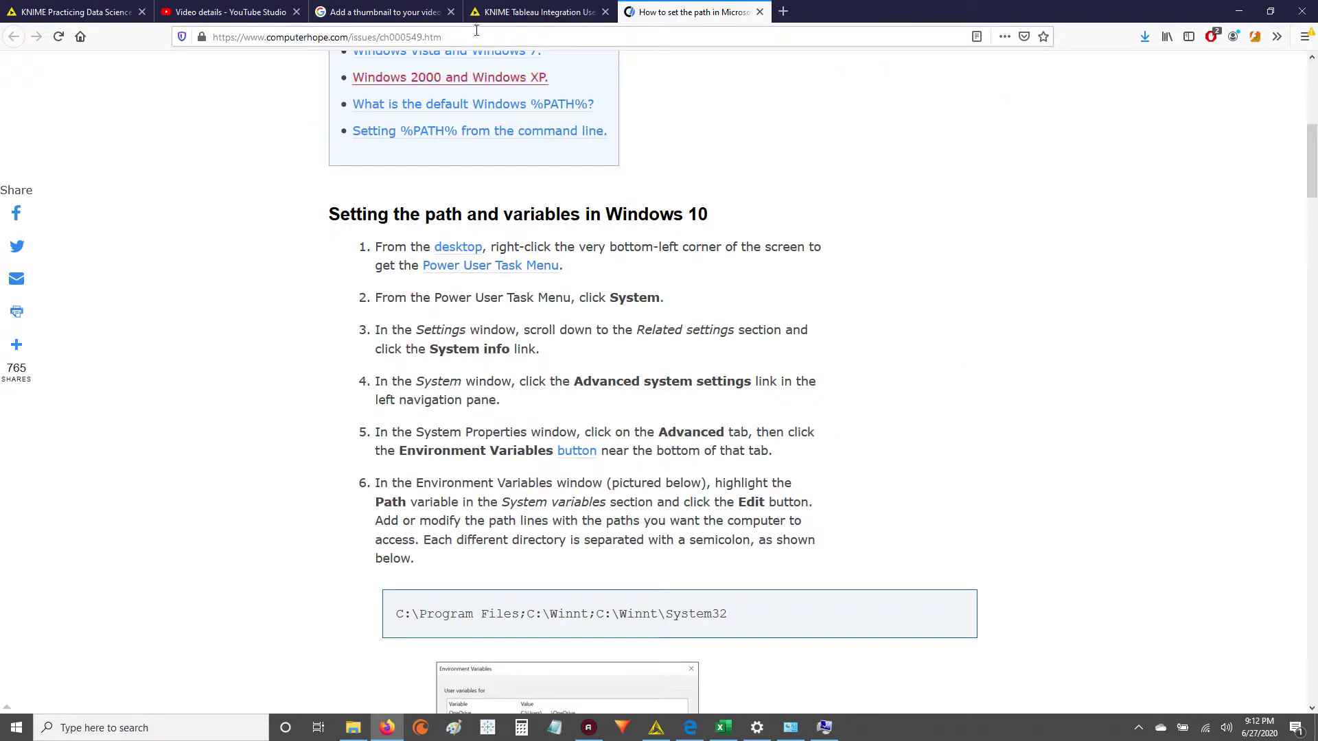
{"action": "left_click", "coordinate": [511, 12]}
{"action": "scroll", "coordinate": [789, 396], "scroll_direction": "up", "scroll_amount": 4}
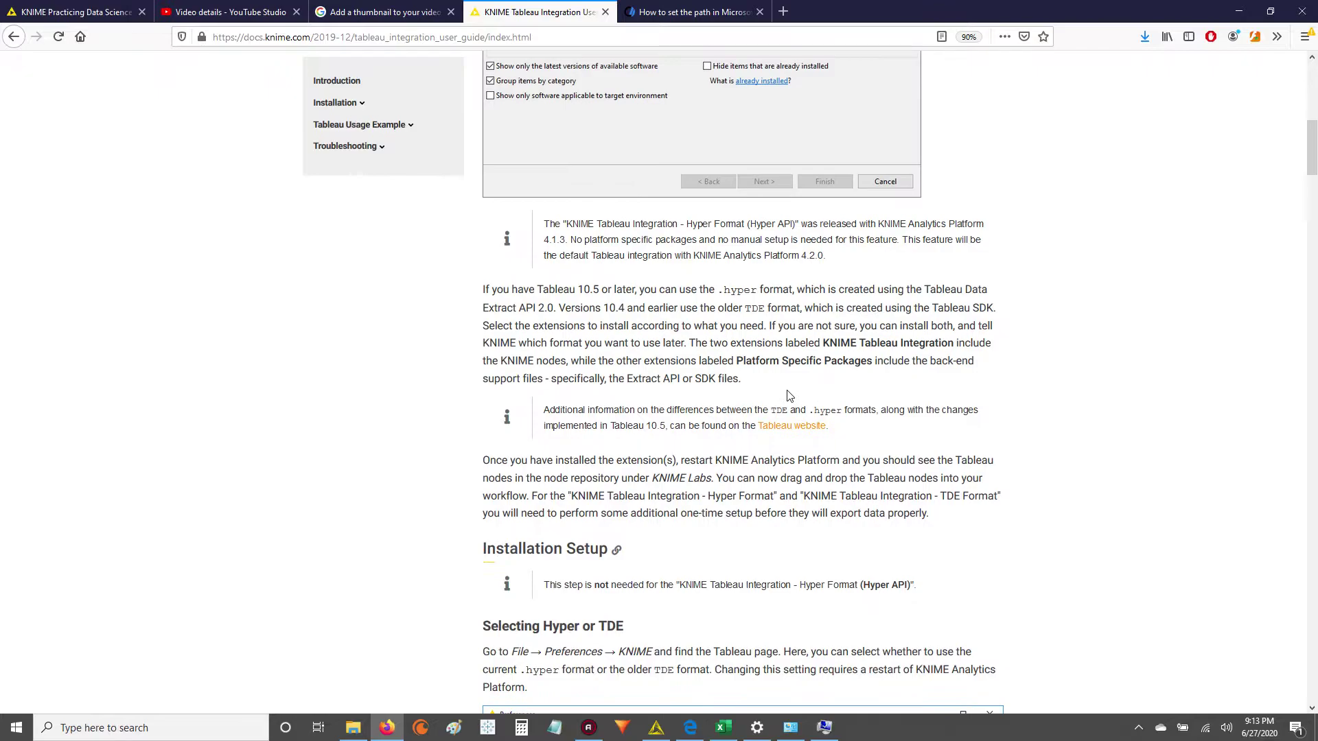
{"action": "scroll", "coordinate": [790, 396], "scroll_direction": "up", "scroll_amount": 8}
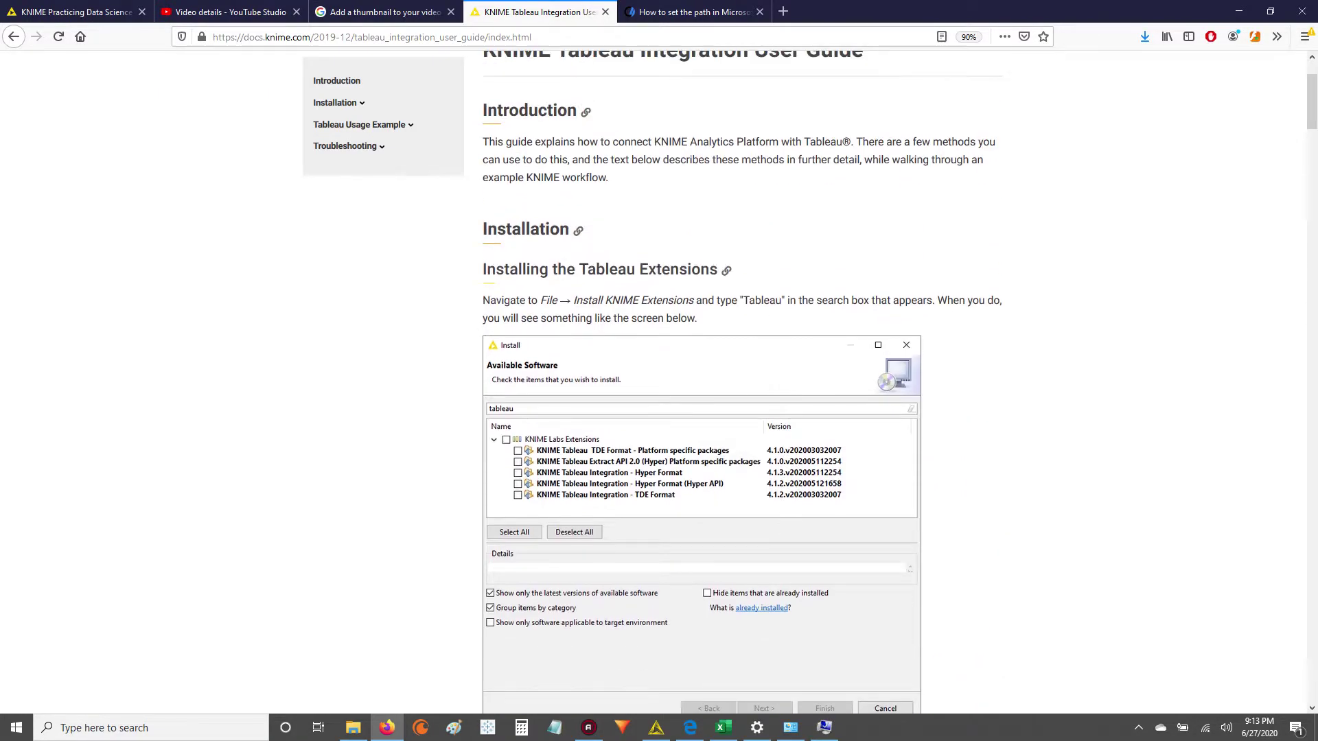
{"action": "left_click", "coordinate": [686, 12]}
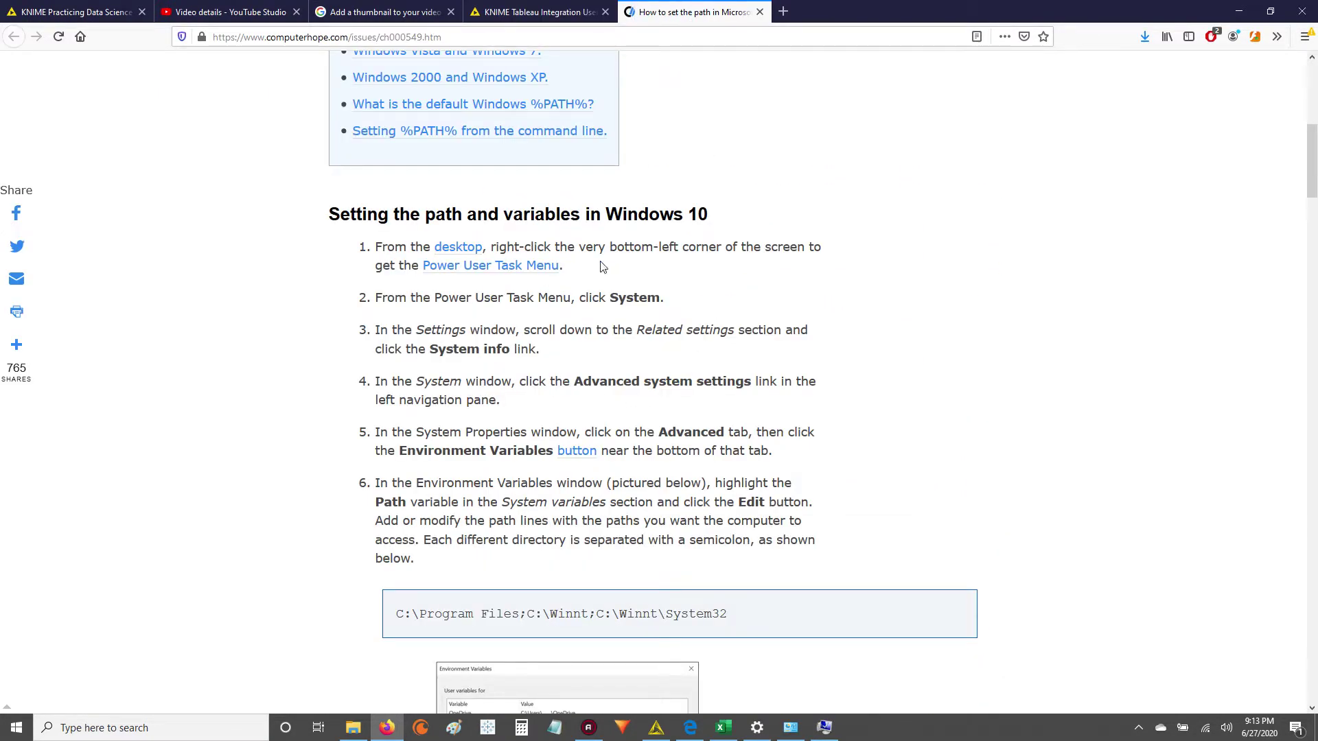
{"action": "scroll", "coordinate": [402, 291], "scroll_direction": "down", "scroll_amount": 2}
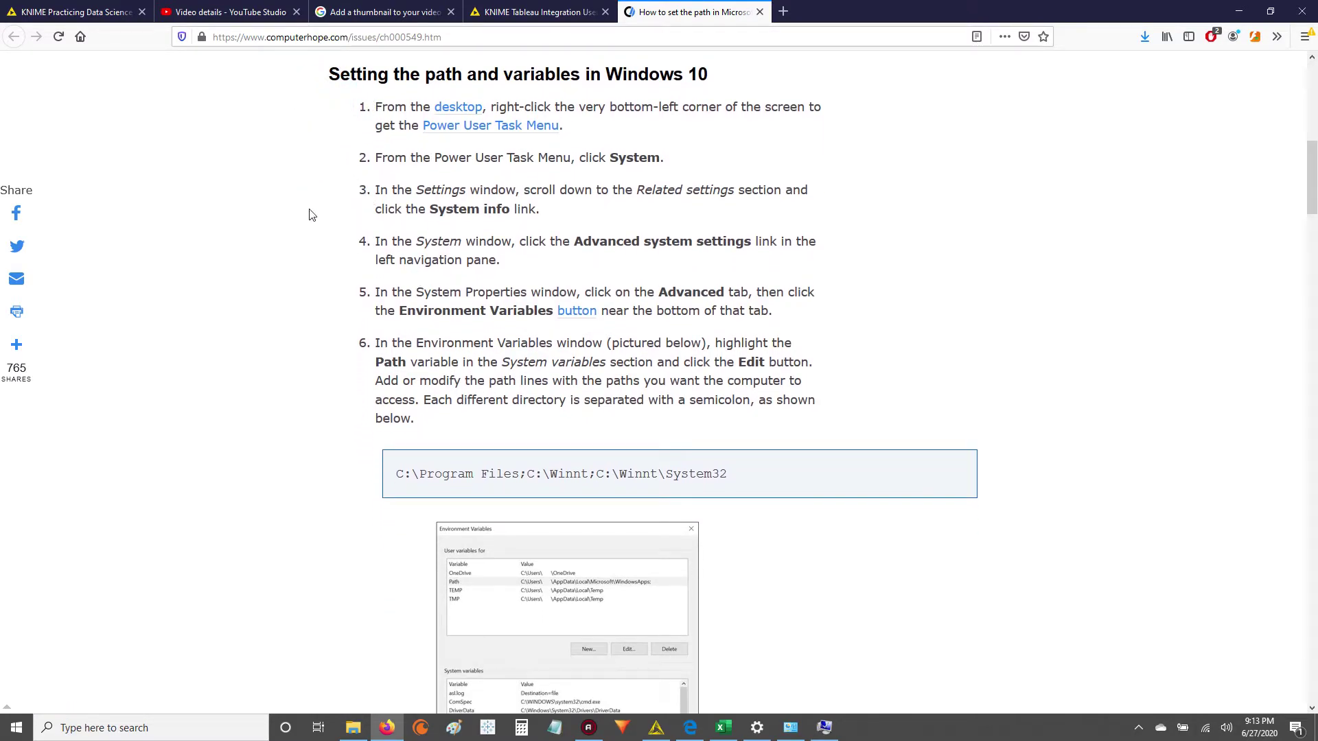
Bring up the Windows power-user (Win+X) menu from the Start button.
{"action": "left_click", "coordinate": [11, 737]}
{"action": "left_click", "coordinate": [12, 736]}
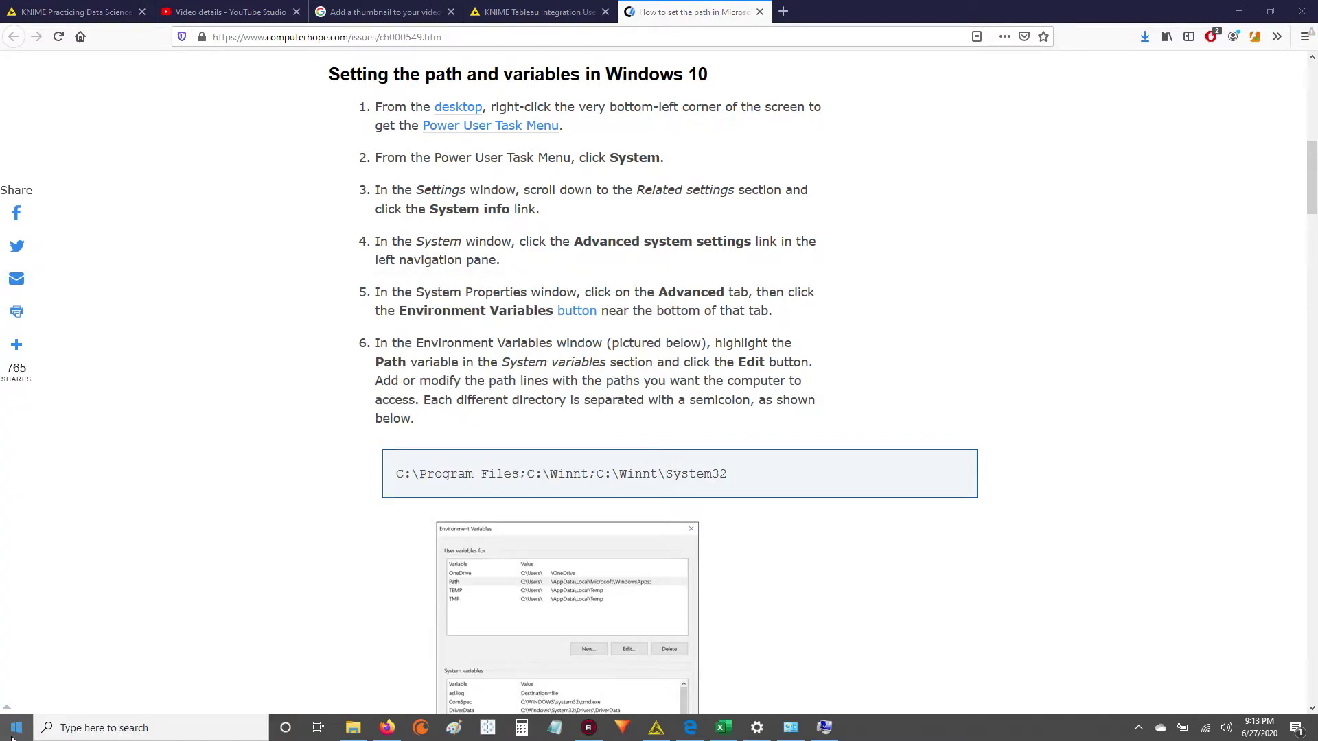
{"action": "right_click", "coordinate": [12, 737]}
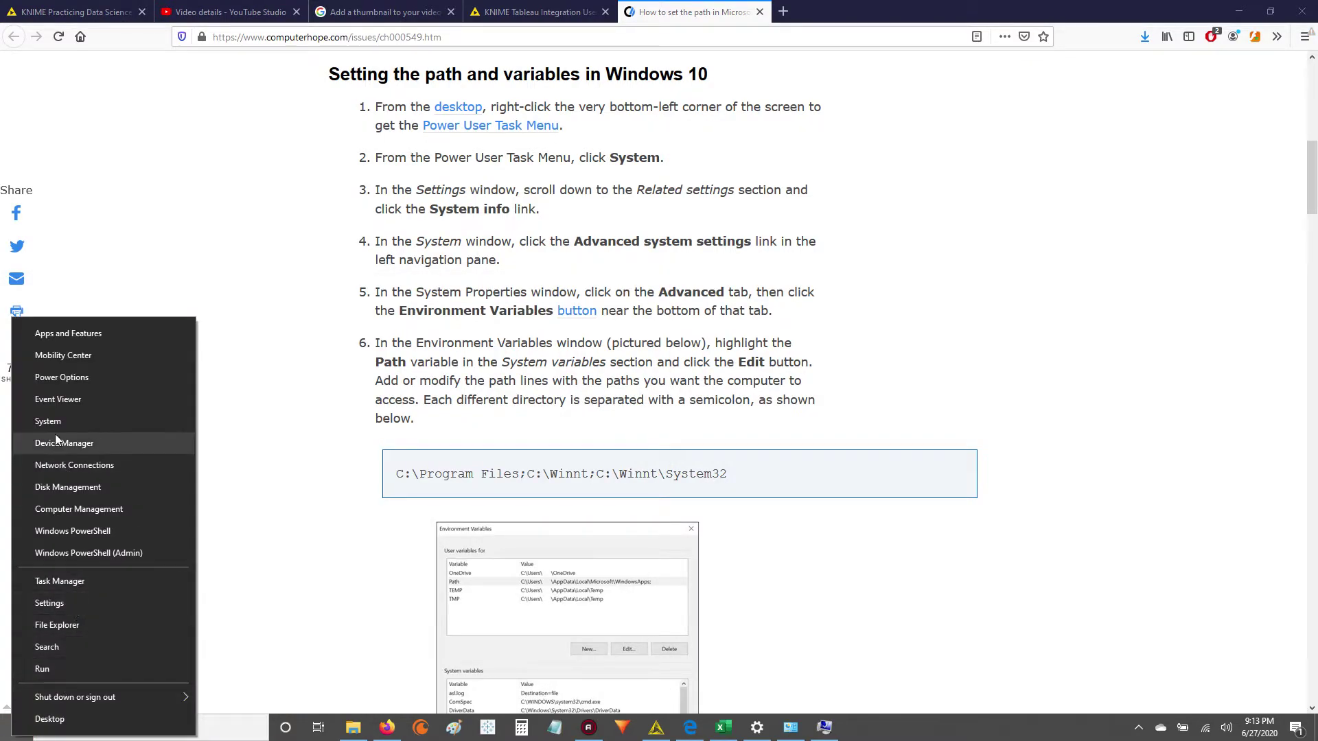
Go to System settings and open System info from Related settings.
{"action": "left_click", "coordinate": [85, 420]}
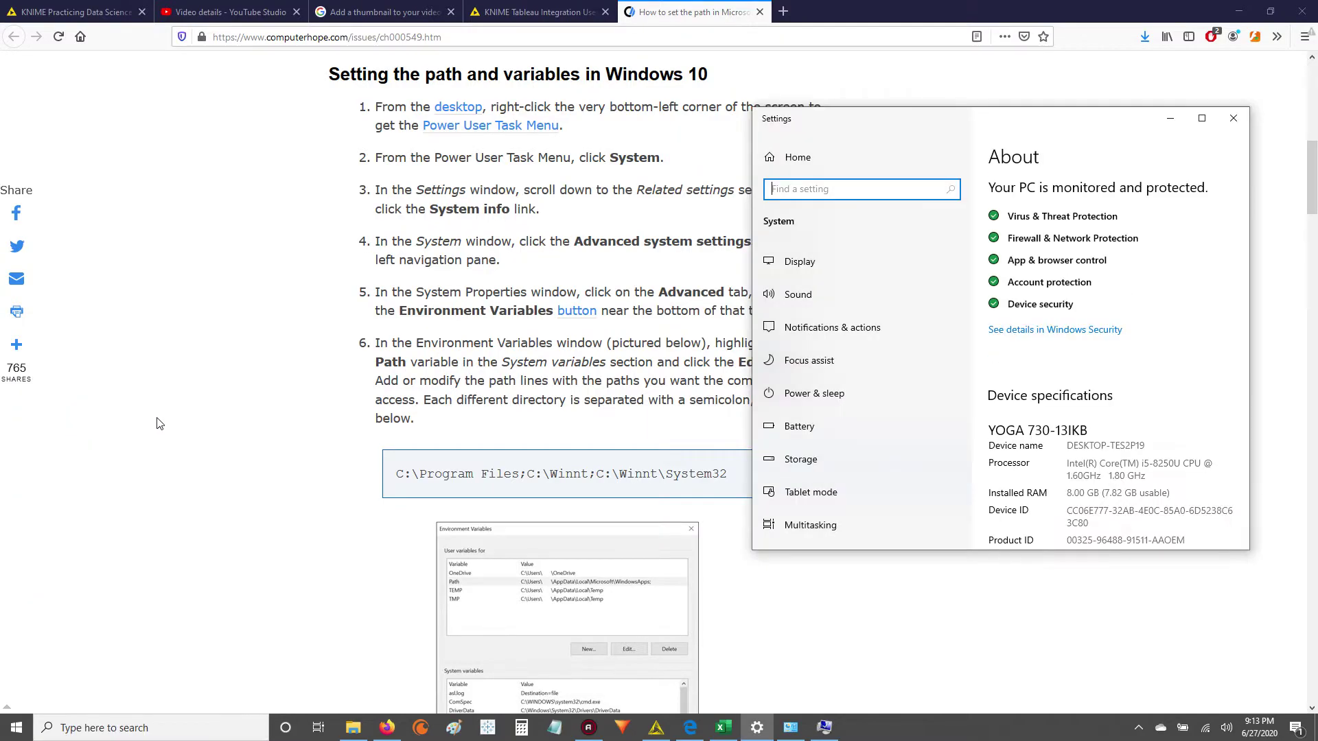
{"action": "scroll", "coordinate": [1143, 323], "scroll_direction": "down", "scroll_amount": 5}
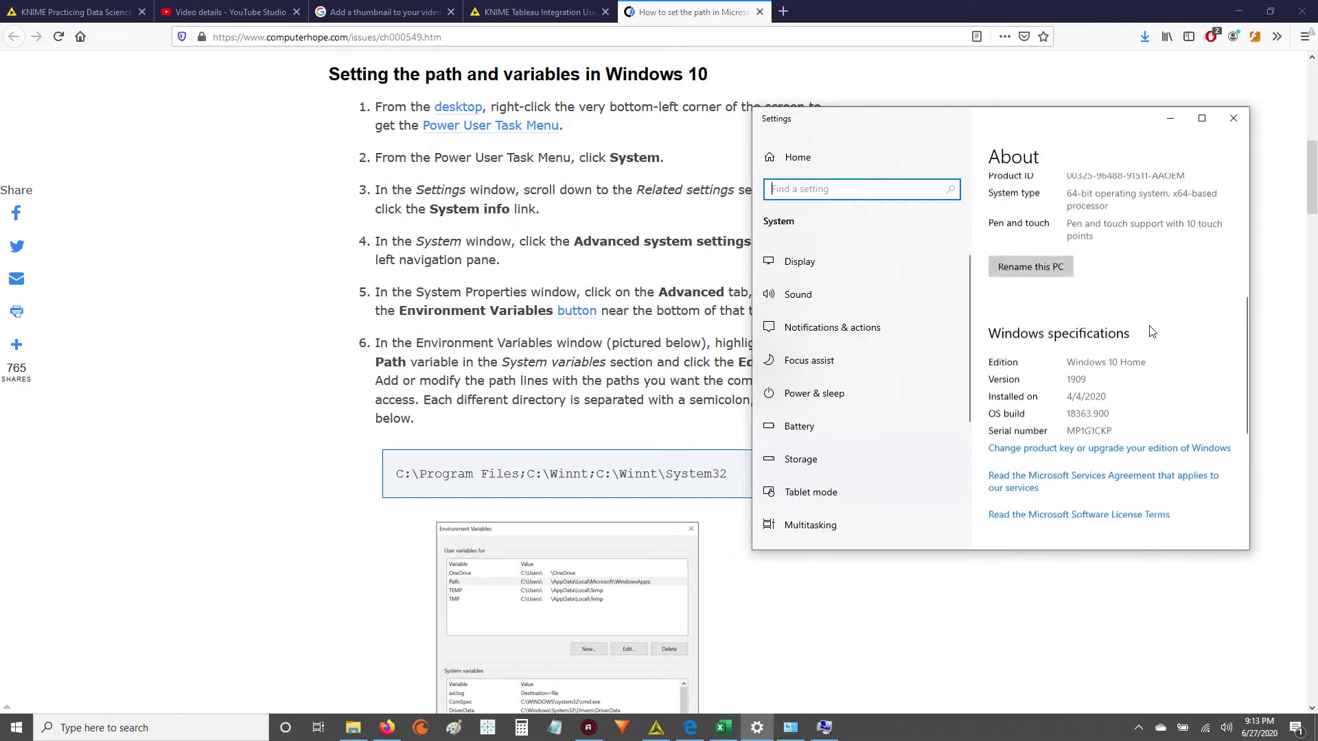
{"action": "scroll", "coordinate": [1153, 336], "scroll_direction": "down", "scroll_amount": 5}
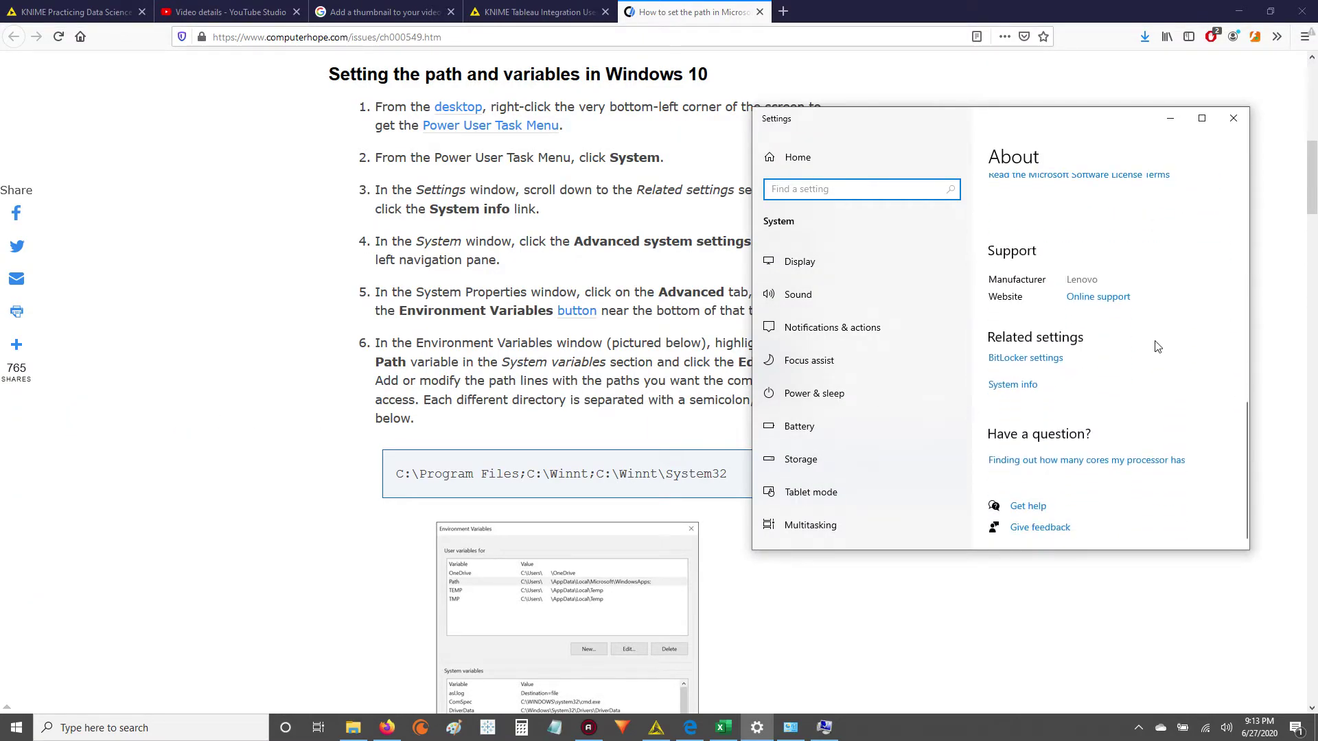
{"action": "left_click", "coordinate": [1012, 385]}
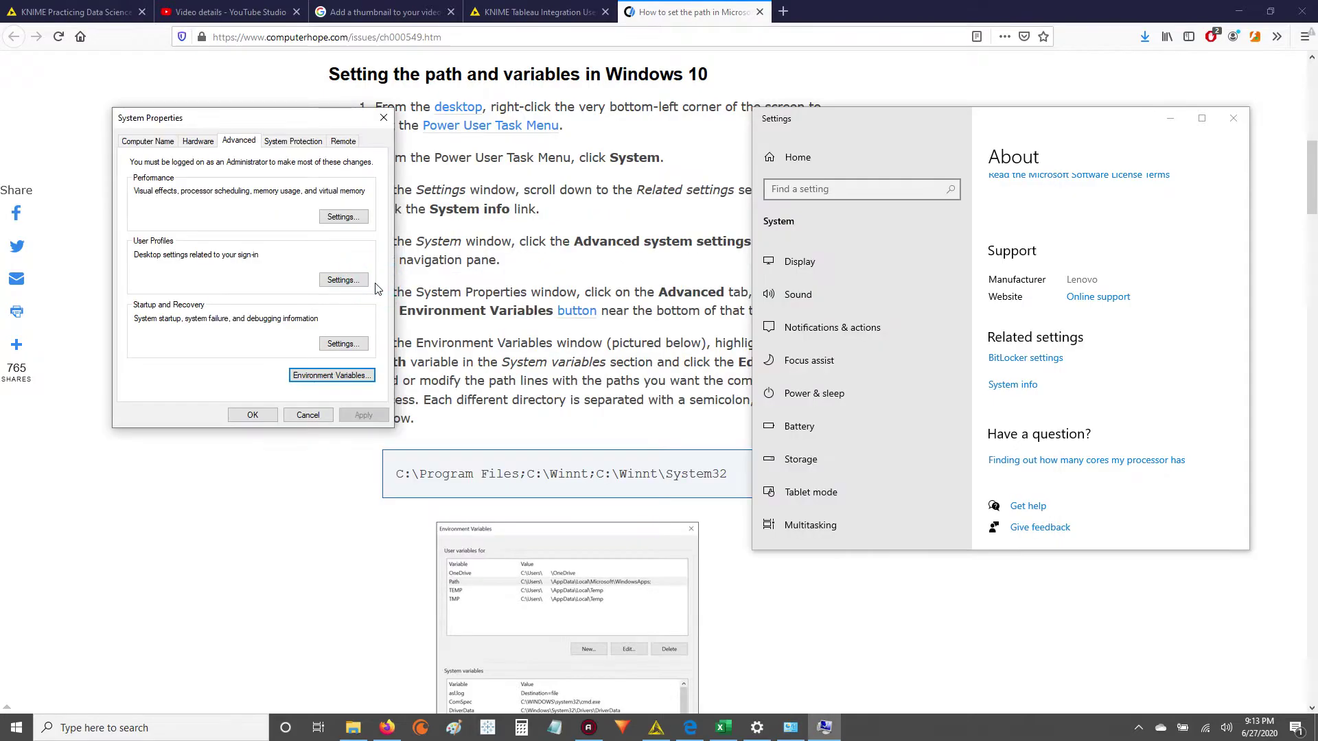
Open Environment Variables and edit the system Path variable to review its entries.
{"action": "left_click", "coordinate": [317, 379]}
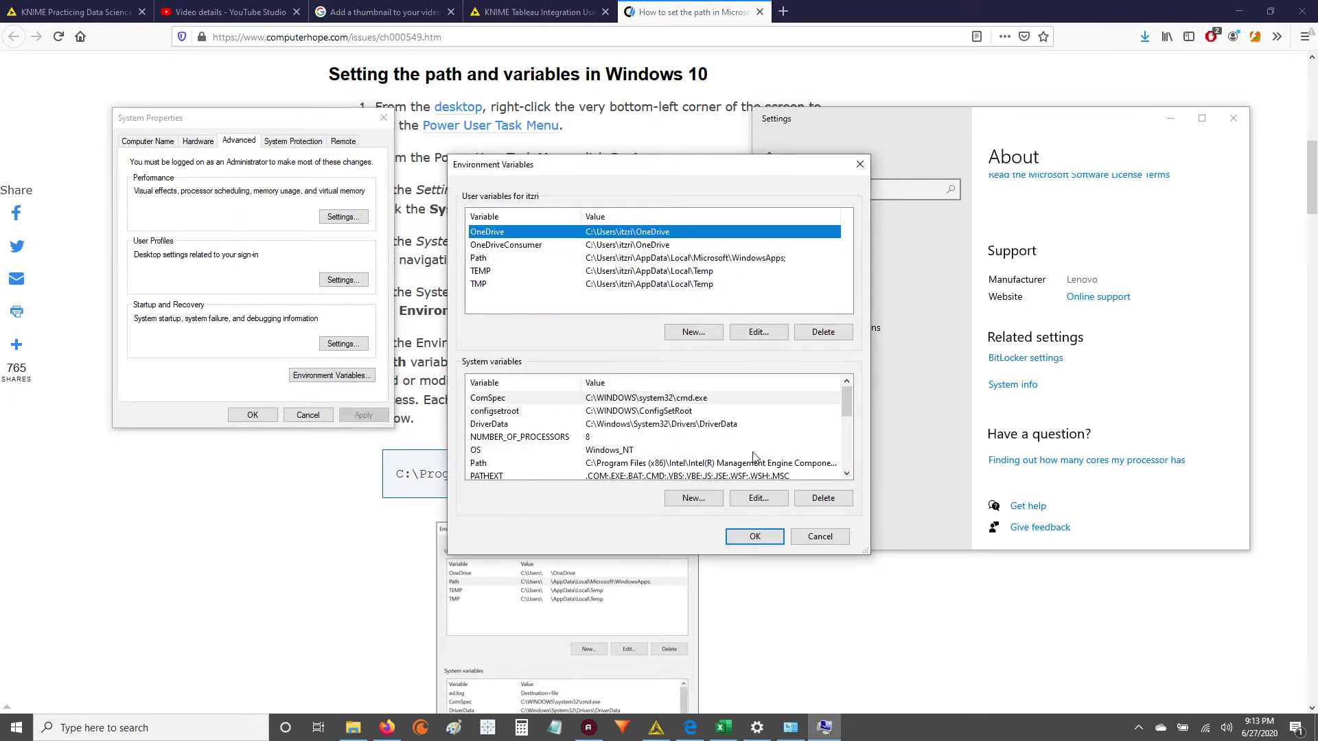
{"action": "left_click_drag", "start_coordinate": [868, 555], "coordinate": [1220, 682]}
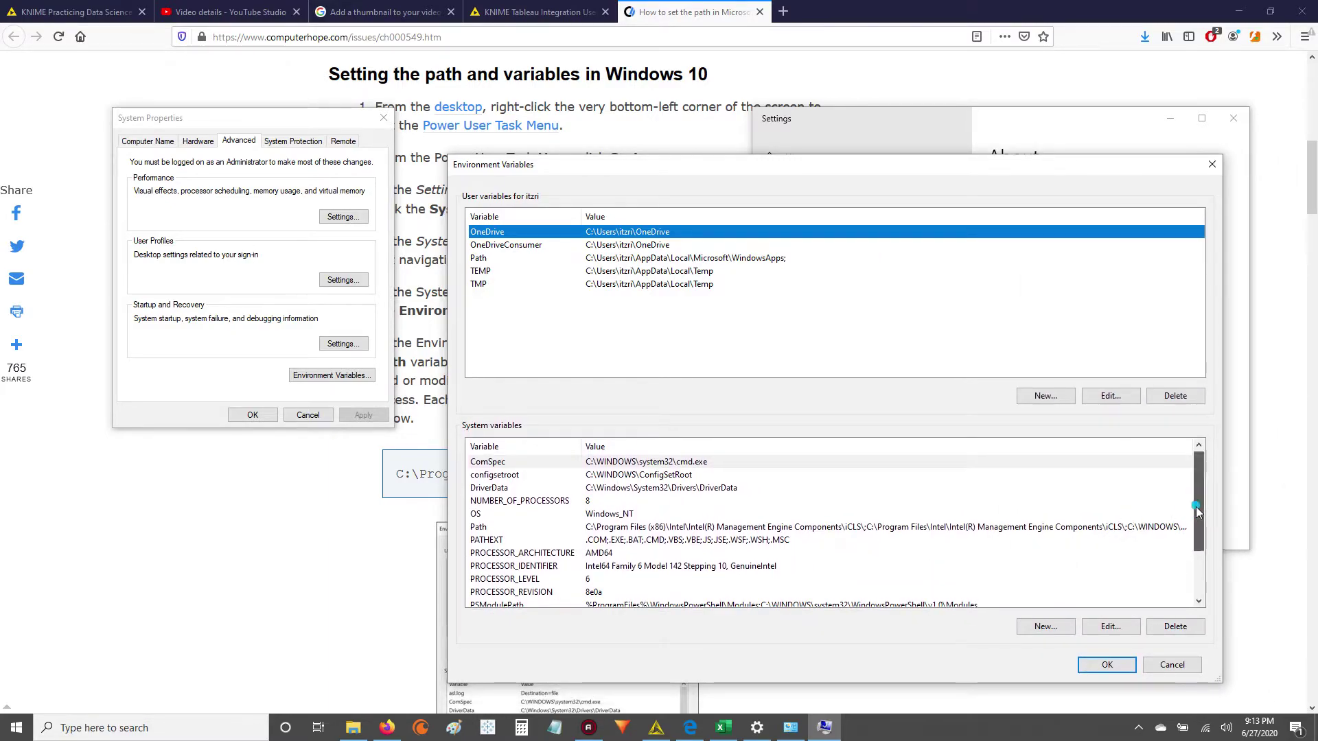
{"action": "left_click_drag", "start_coordinate": [1197, 505], "coordinate": [1193, 523]}
{"action": "left_click", "coordinate": [501, 506]}
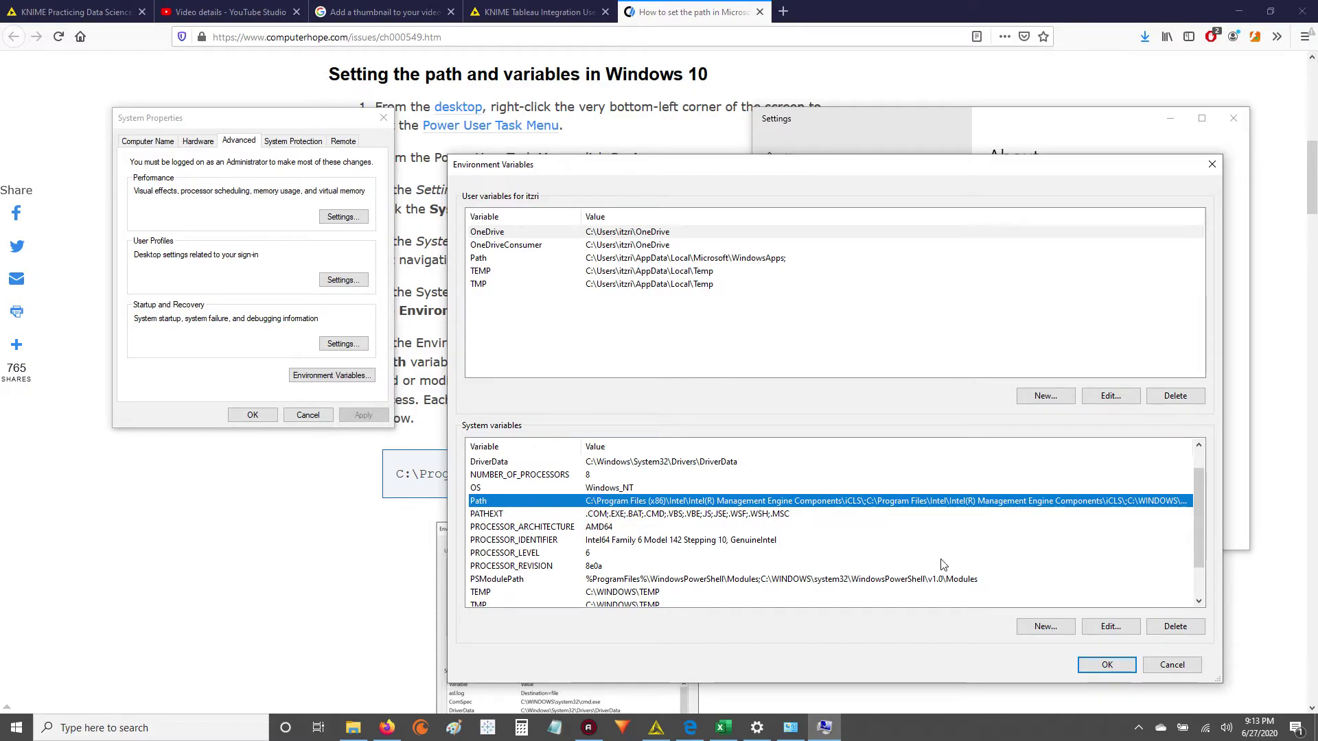
{"action": "left_click", "coordinate": [1108, 628]}
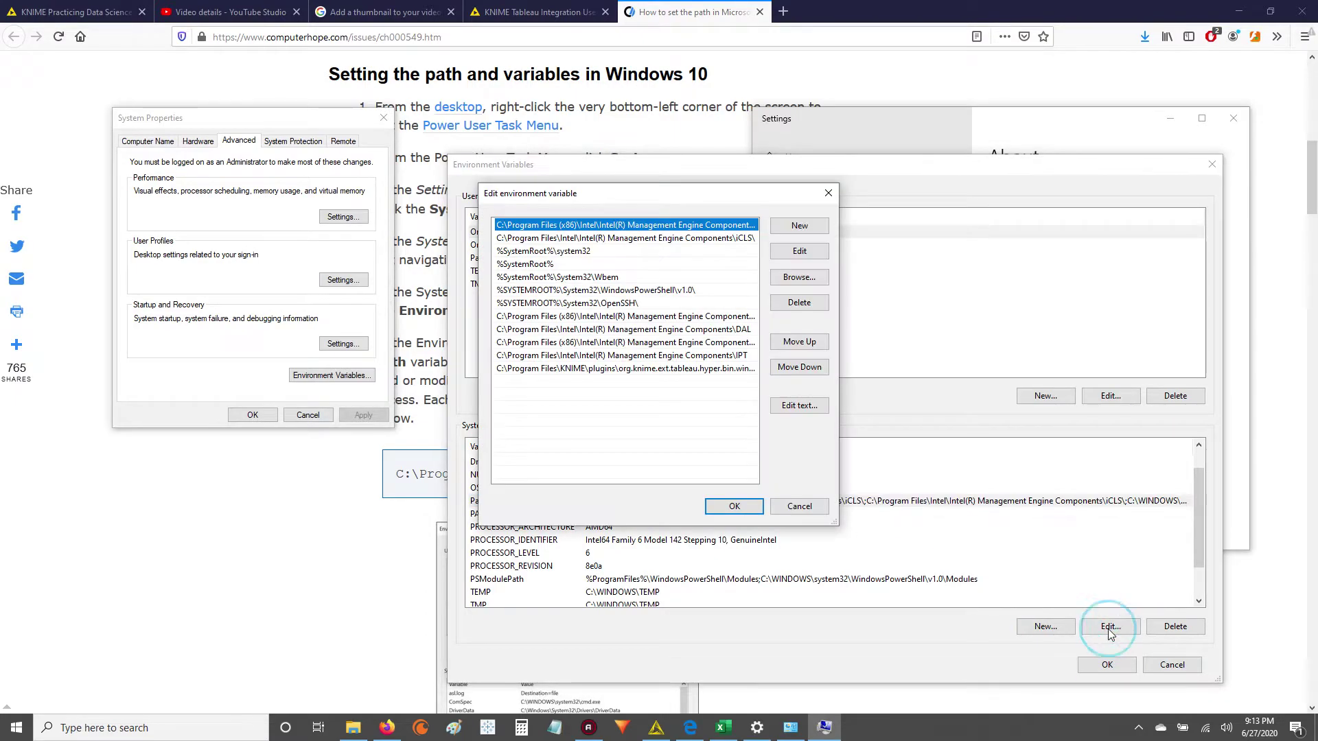
{"action": "left_click_drag", "start_coordinate": [599, 196], "coordinate": [437, 256]}
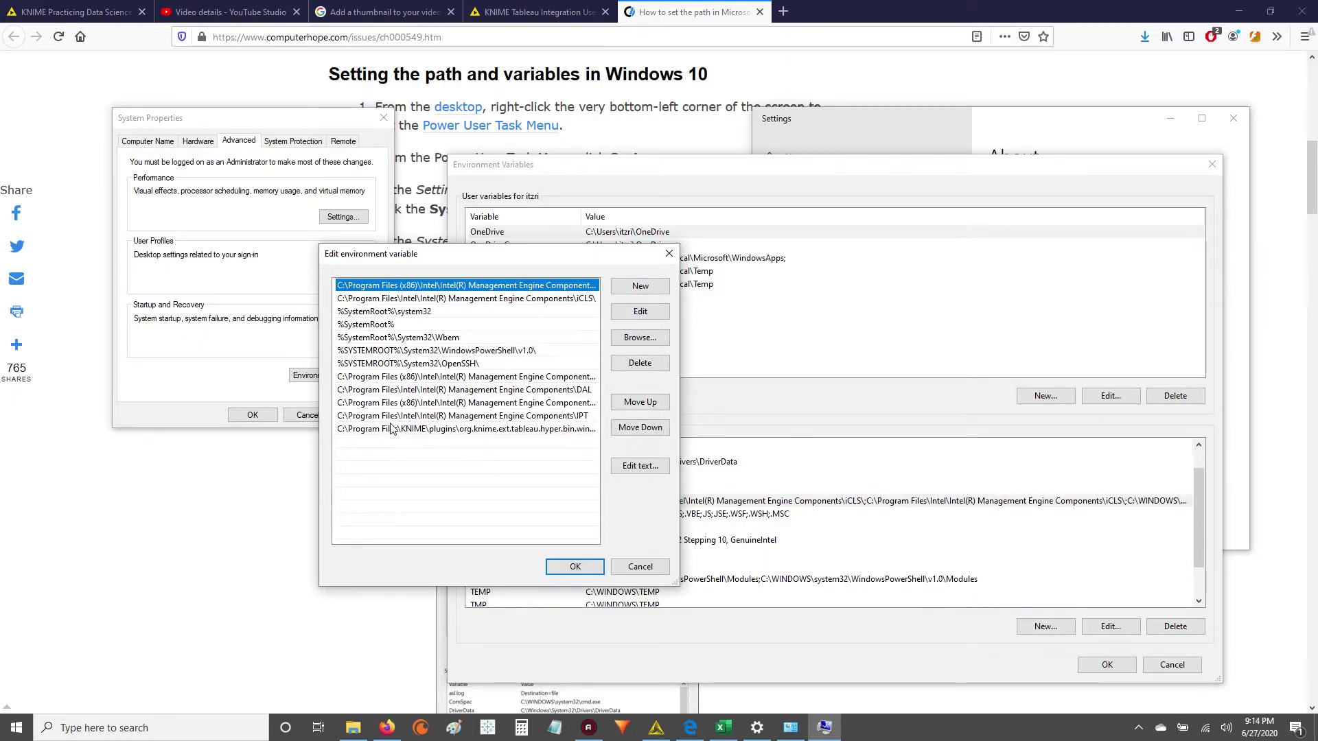
Discard a blank new Path entry, confirm the unchanged Path, and close Environment Variables.
{"action": "left_click", "coordinate": [639, 287]}
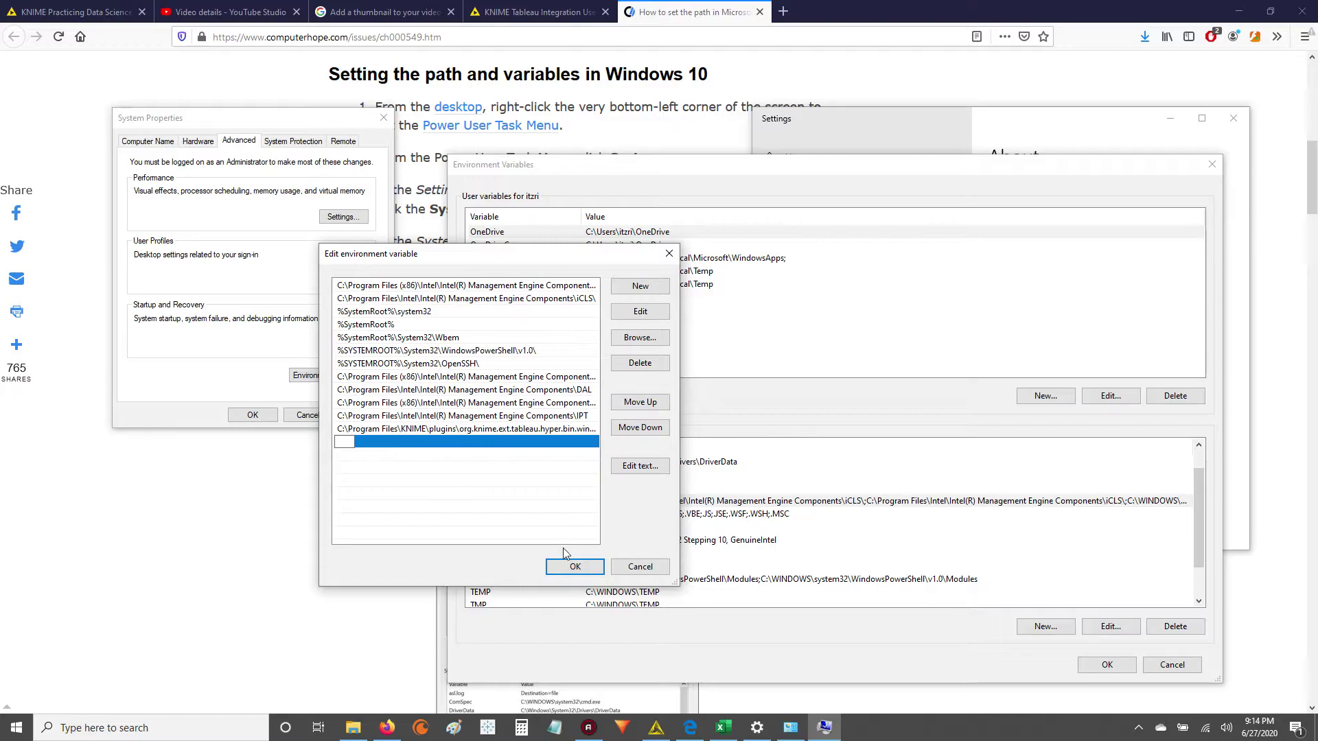
{"action": "left_click", "coordinate": [509, 506]}
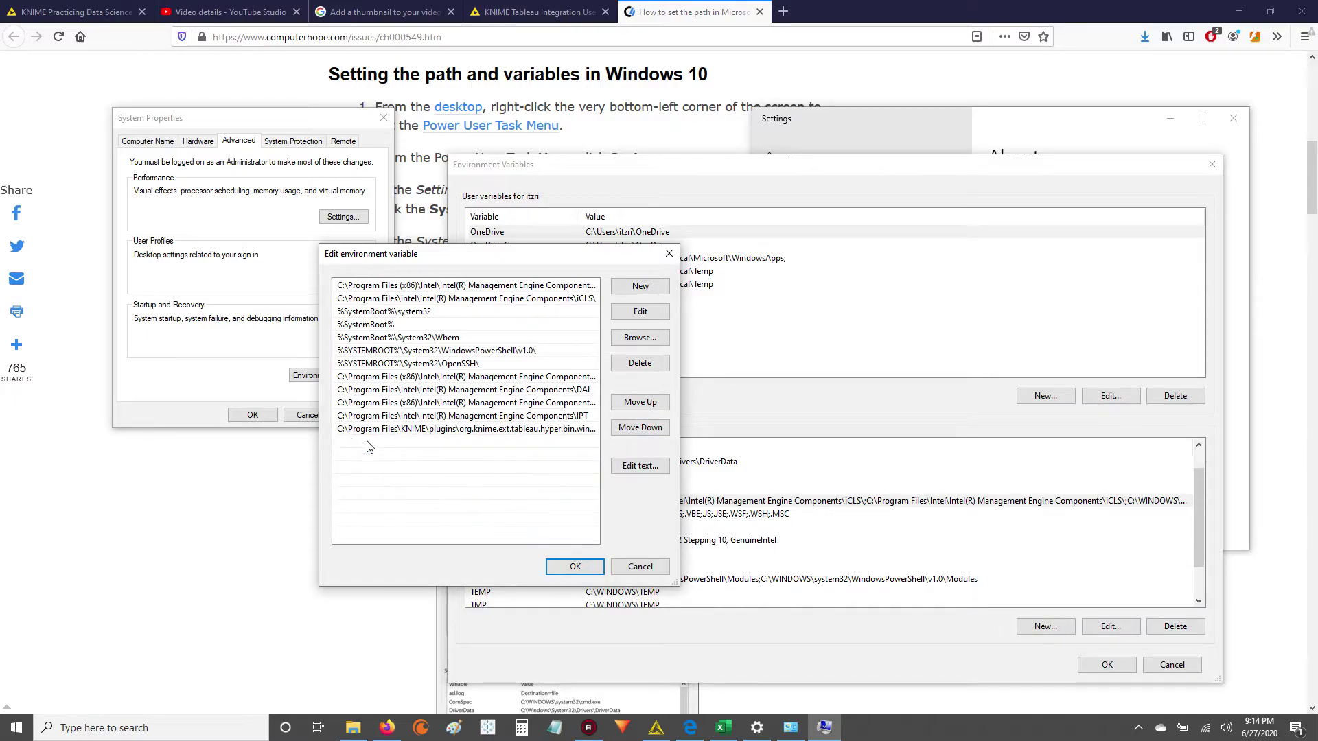
{"action": "left_click", "coordinate": [557, 570]}
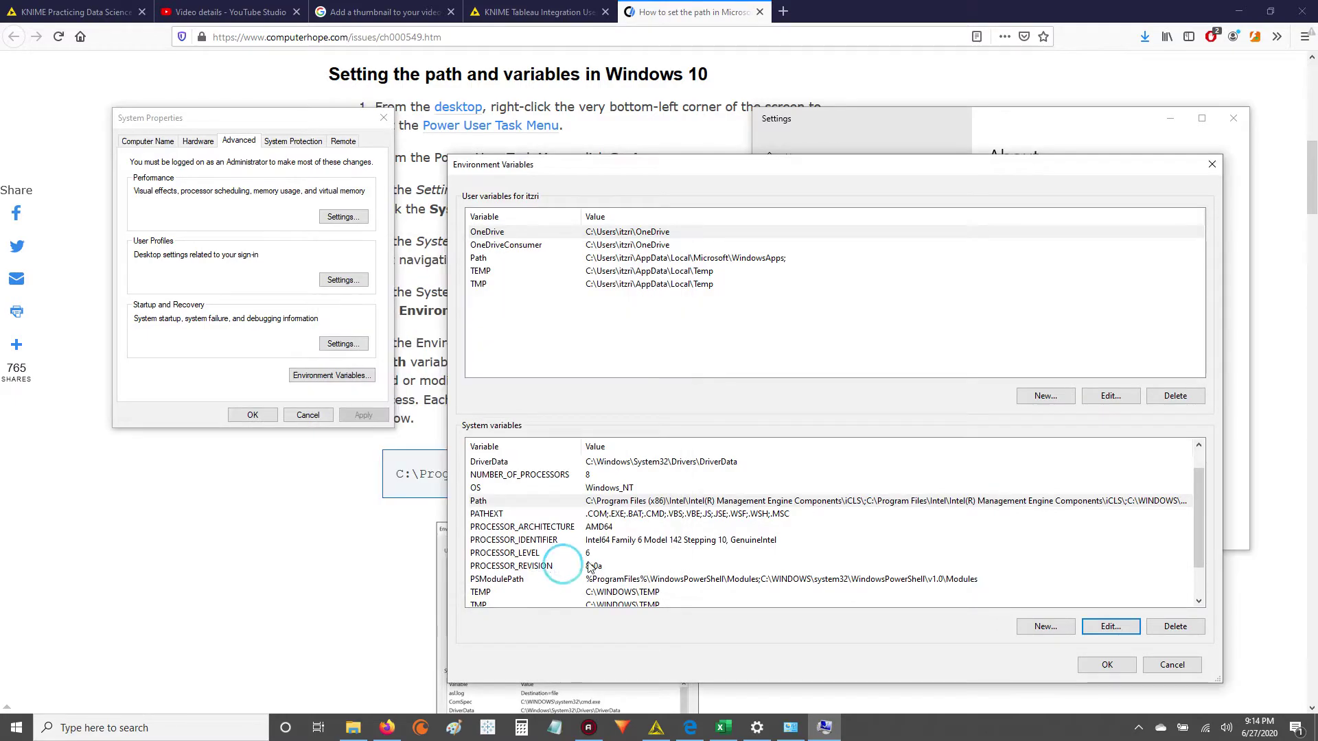
{"action": "left_click", "coordinate": [1210, 167]}
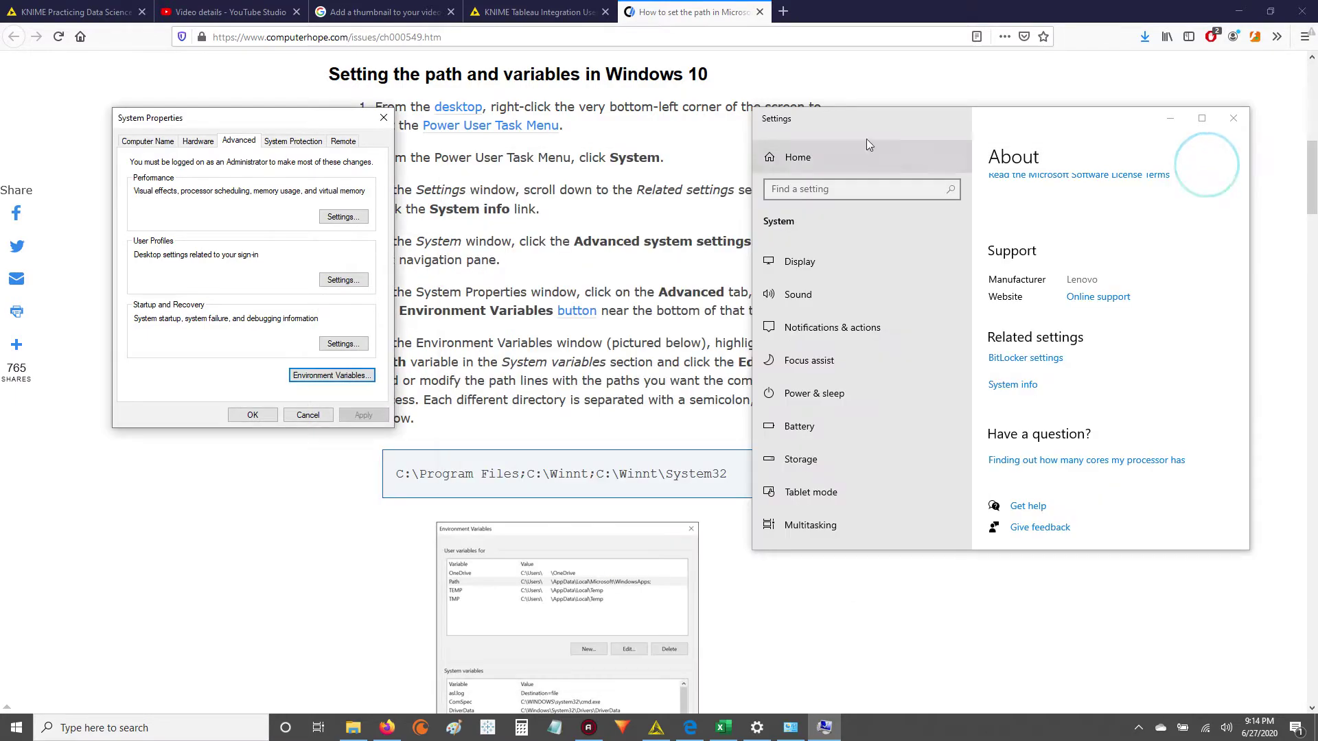
Close System Properties and Windows Settings, then dismiss KNIME's Preferences without changes.
{"action": "left_click", "coordinate": [383, 120]}
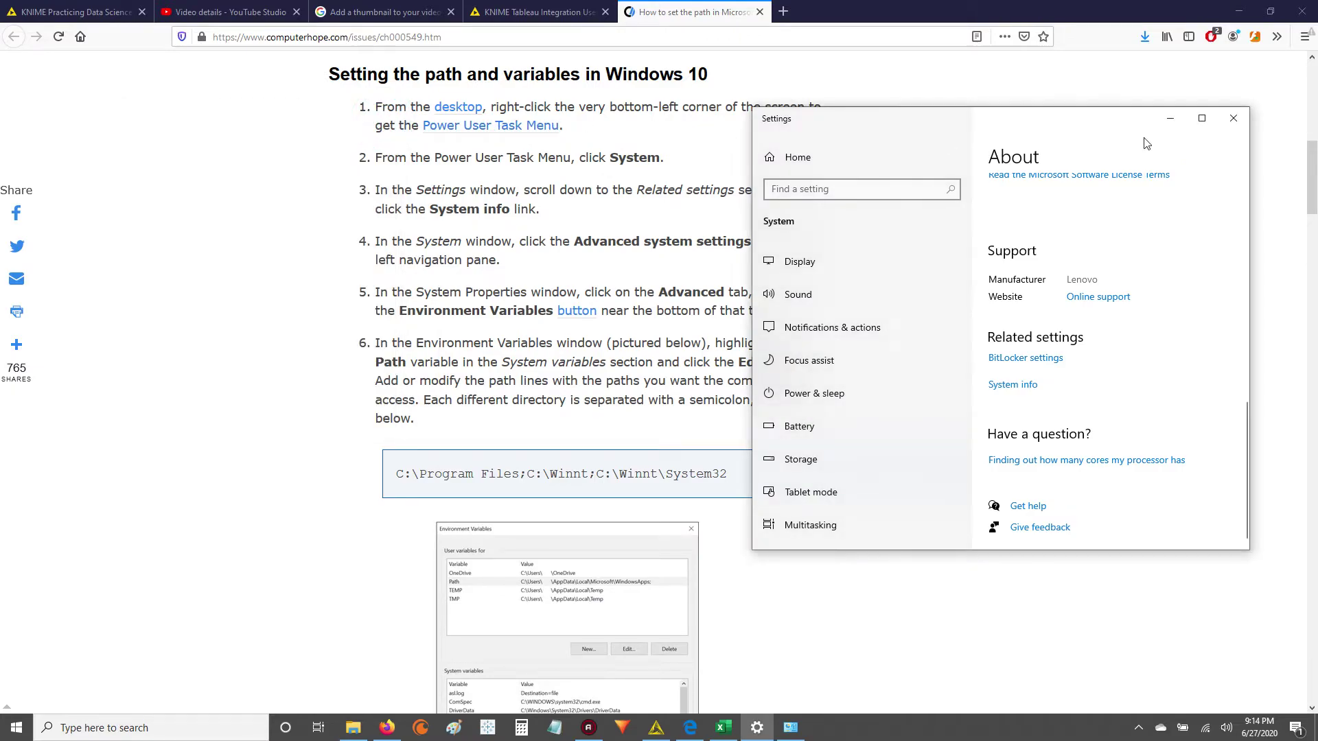
{"action": "left_click", "coordinate": [1233, 120]}
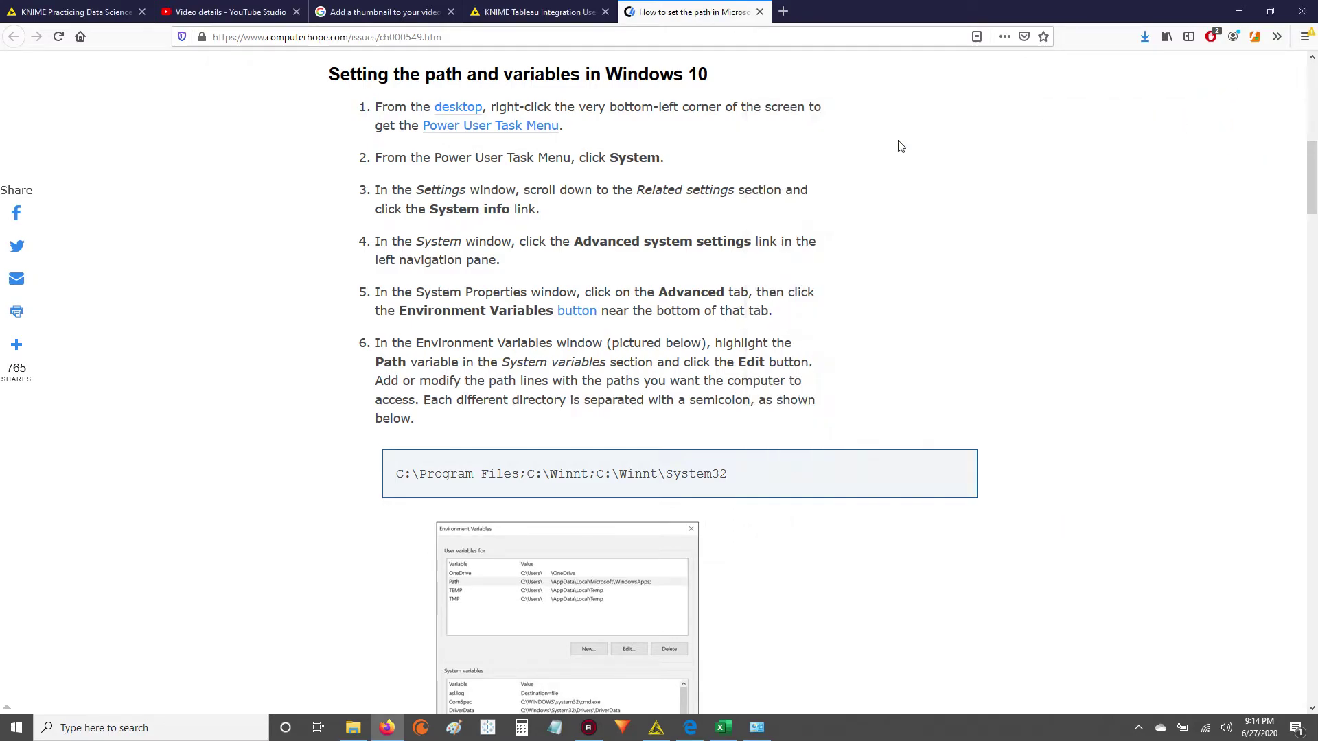
{"action": "left_click", "coordinate": [661, 737]}
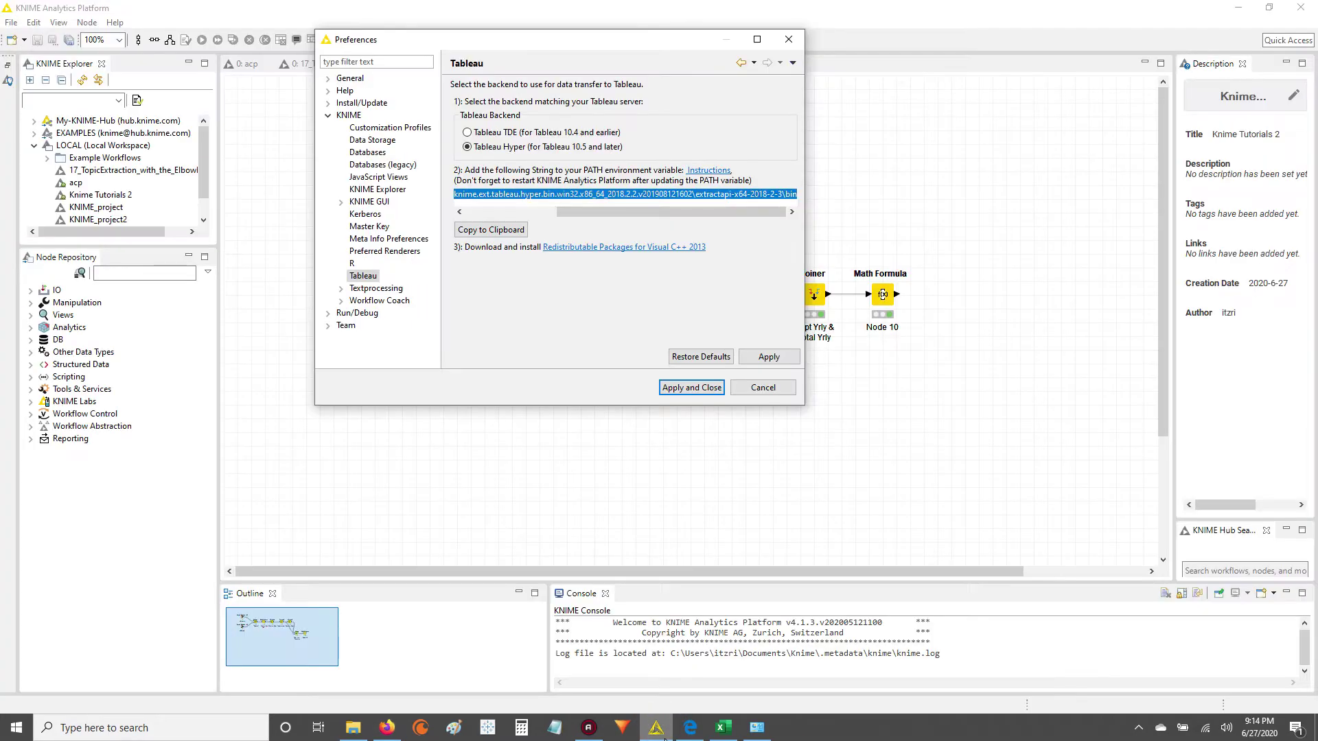
{"action": "left_click", "coordinate": [760, 389]}
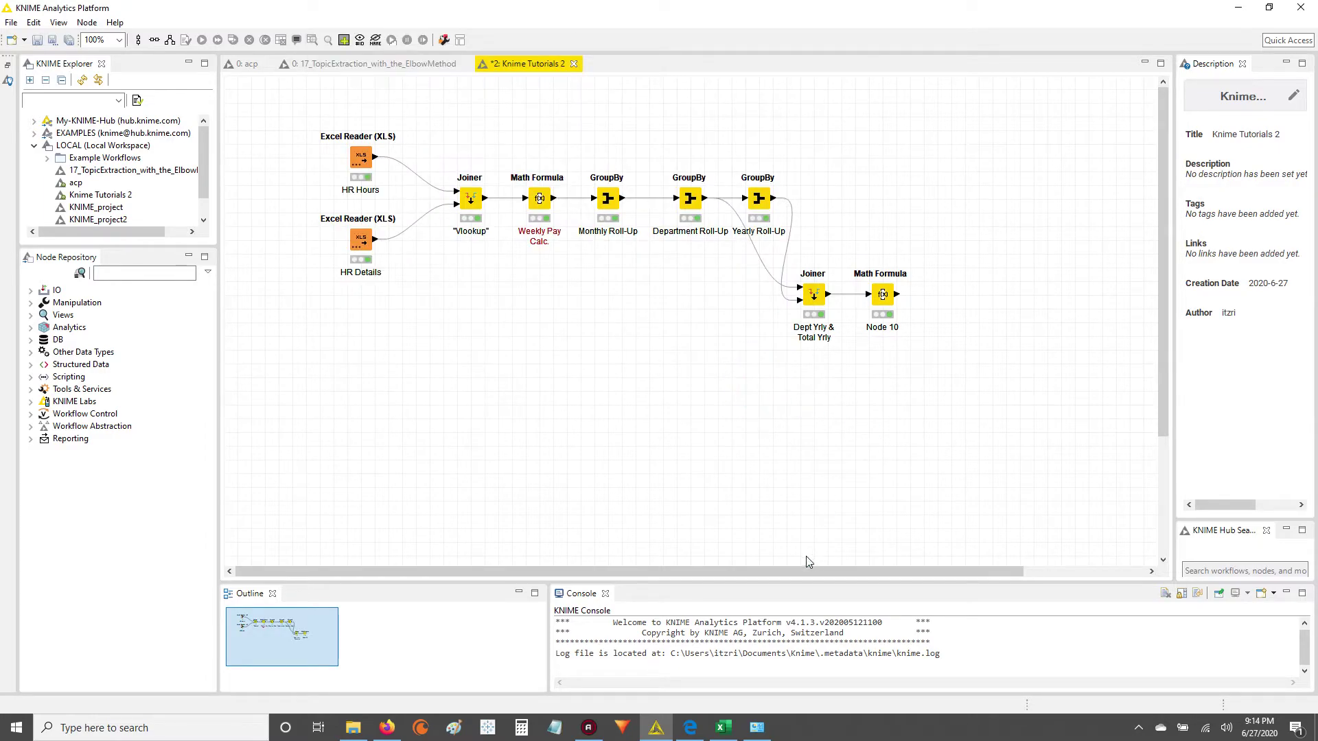
{"action": "left_click_drag", "start_coordinate": [813, 571], "coordinate": [789, 585]}
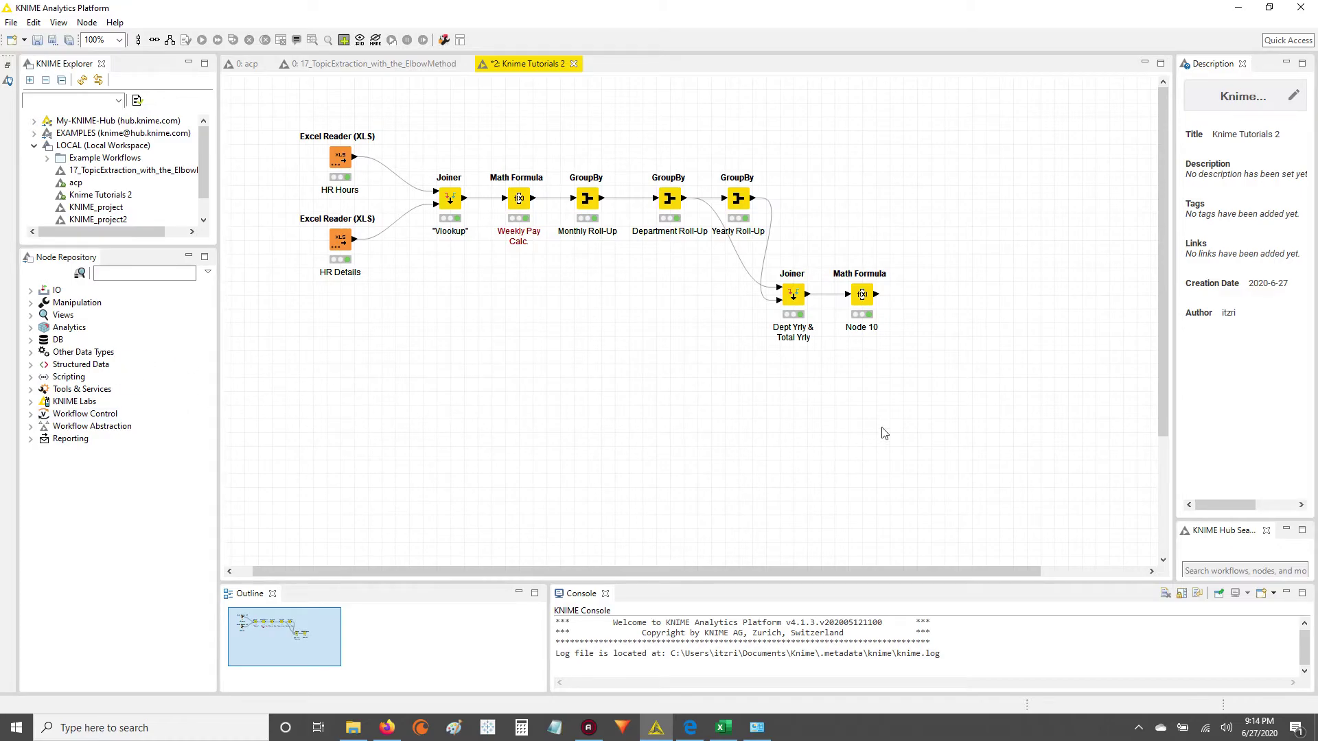
{"action": "left_click", "coordinate": [937, 303]}
Search the Node Repository for 'hyper' and place a Tableau Writer (Hyper) node right of Node 10.
{"action": "left_click", "coordinate": [124, 272]}
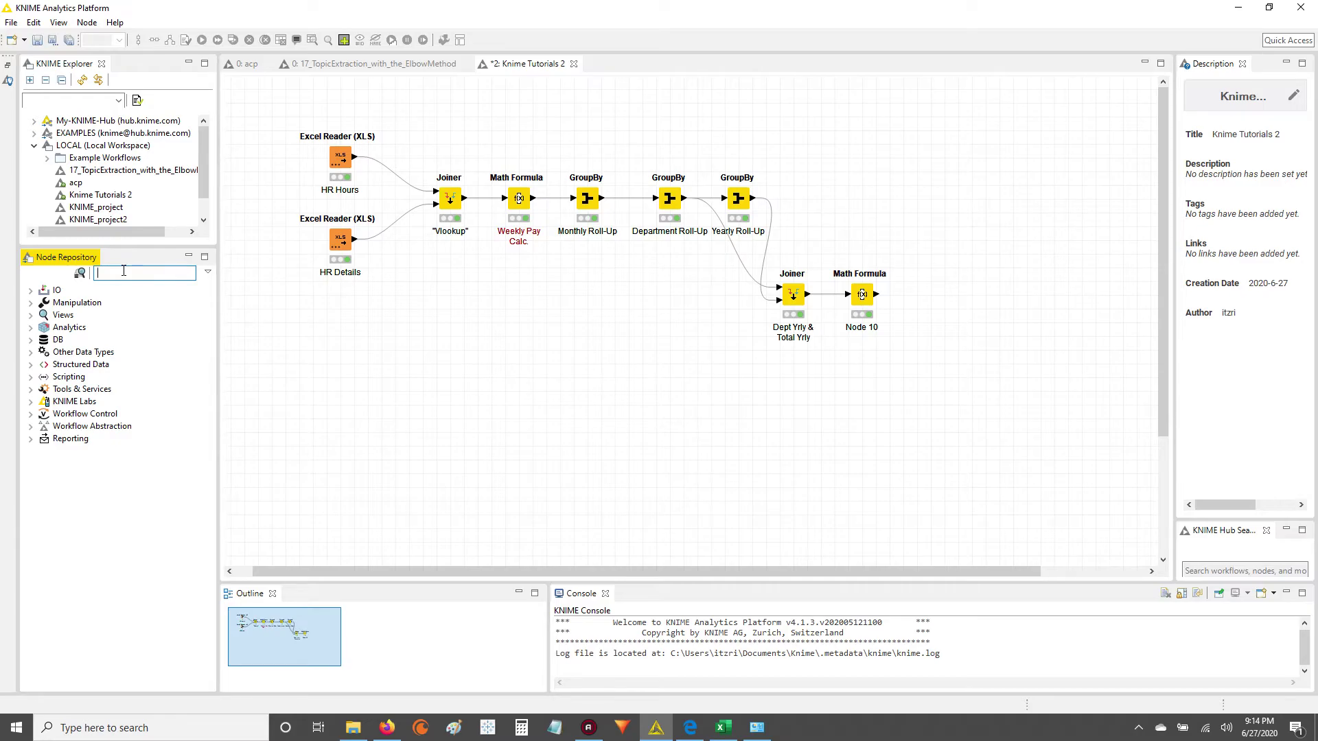
{"action": "type", "text": "hype"}
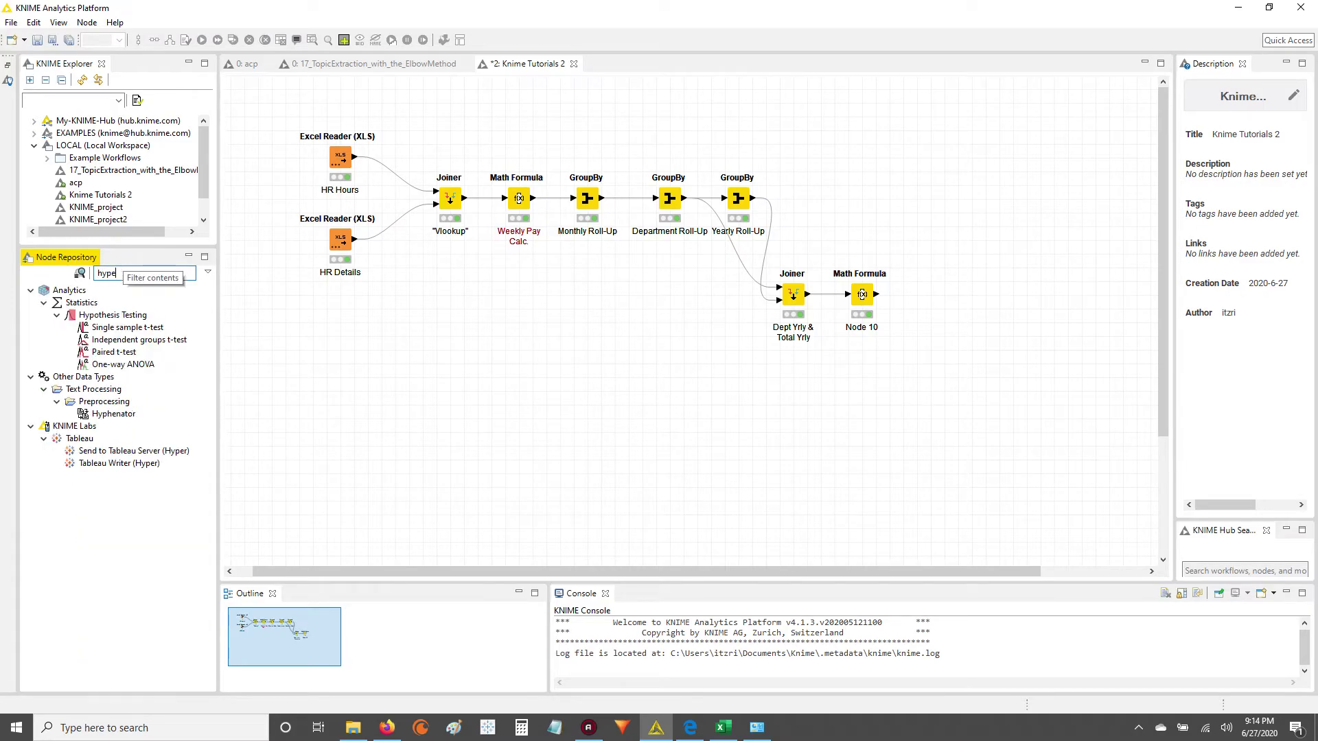
{"action": "type", "text": "r"}
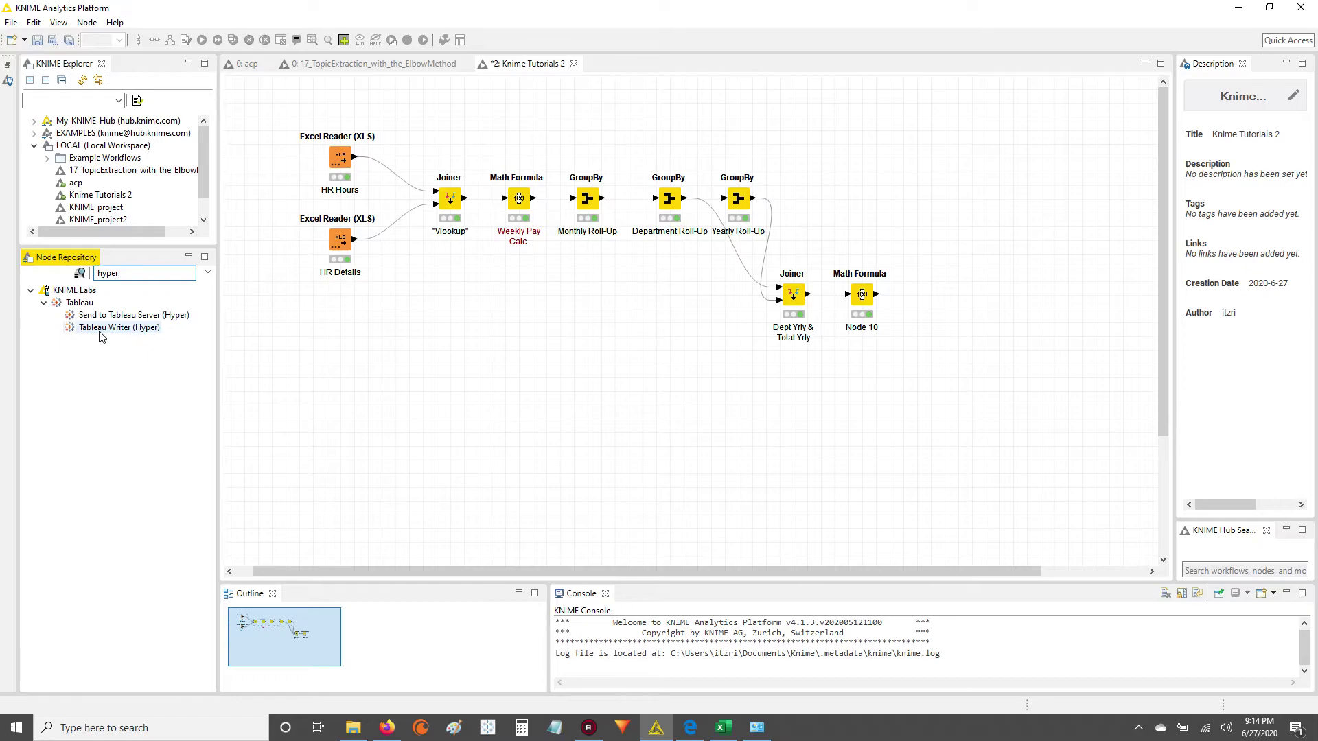
{"action": "left_click_drag", "start_coordinate": [100, 331], "coordinate": [941, 302]}
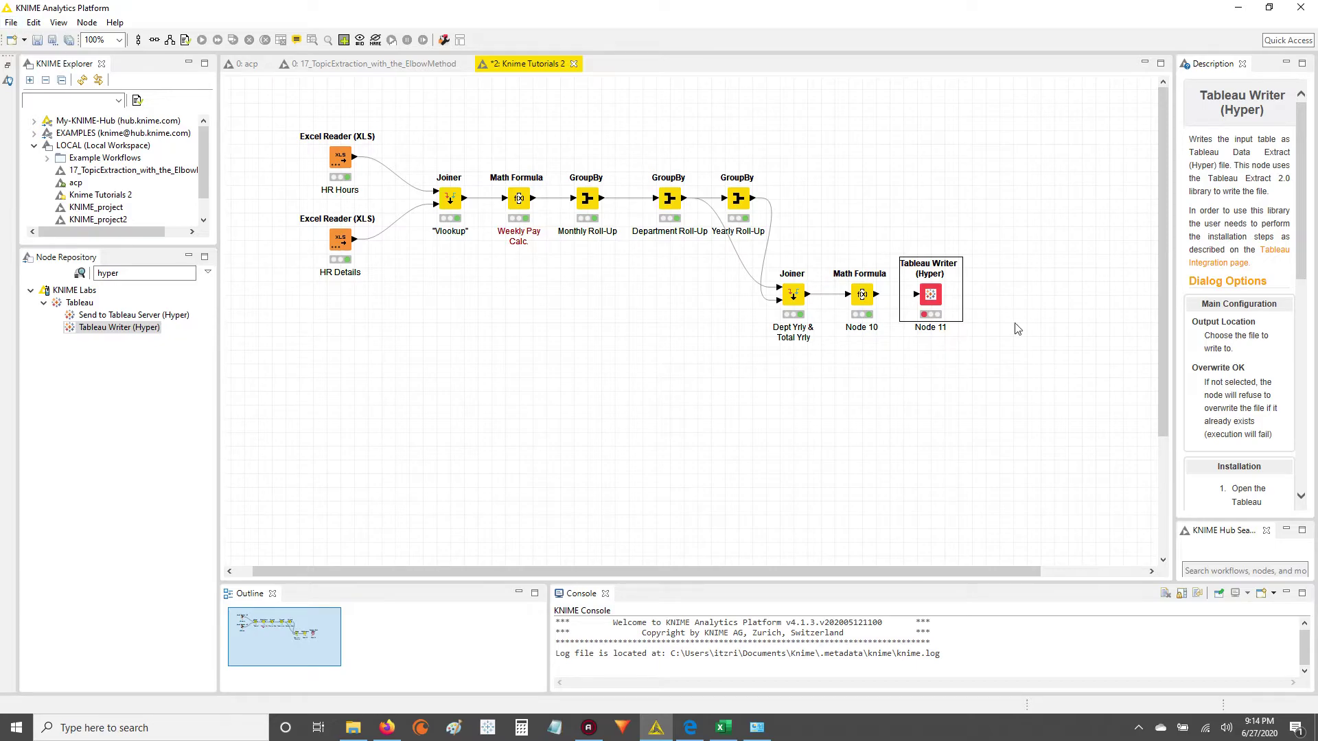
{"action": "left_click", "coordinate": [11, 22]}
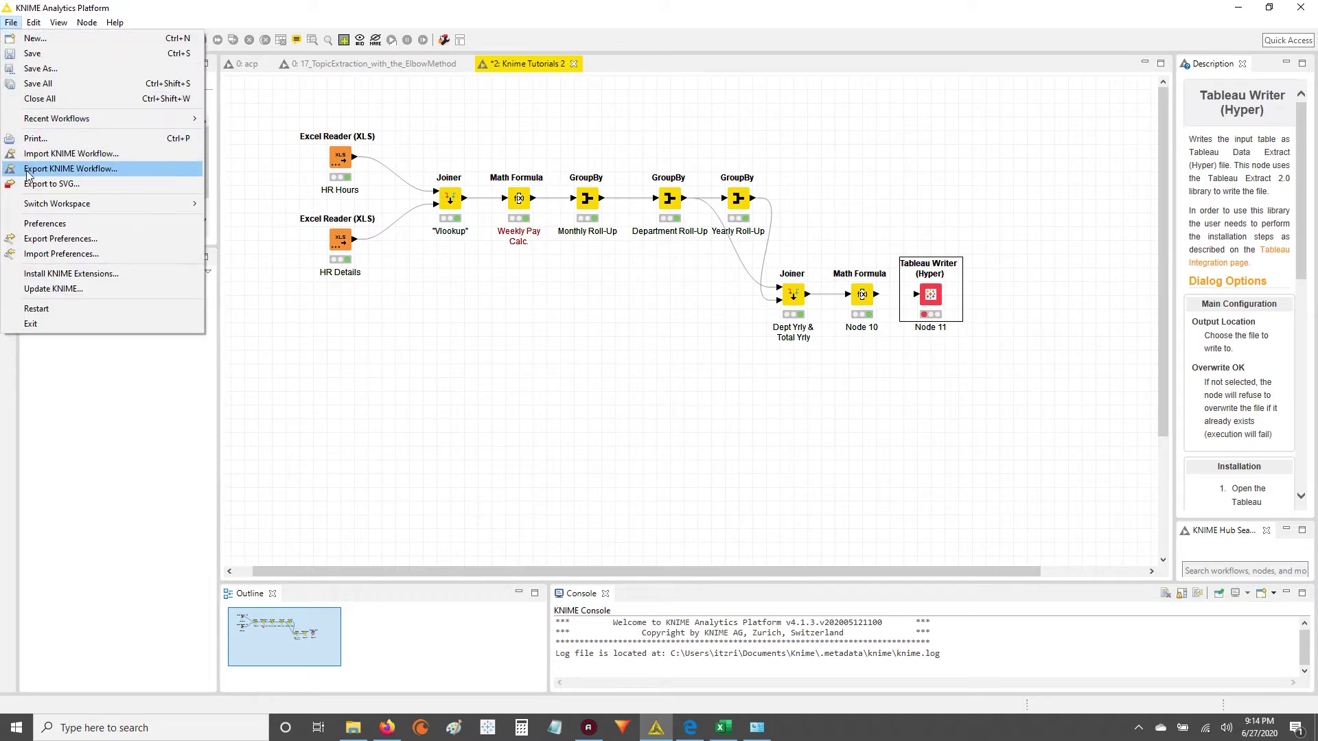
Keep Tableau Hyper (10.5 and later) as the Tableau backend and apply the preferences.
{"action": "left_click", "coordinate": [44, 223]}
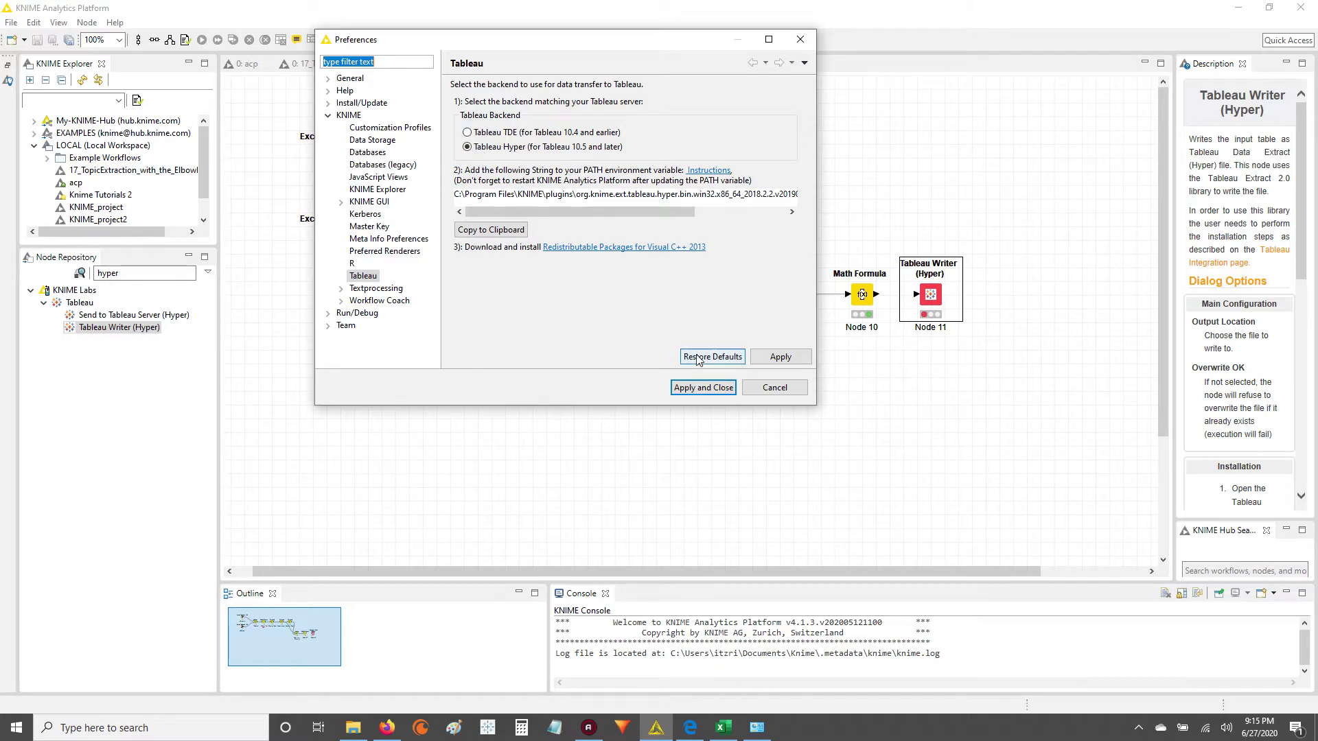
{"action": "left_click", "coordinate": [719, 389]}
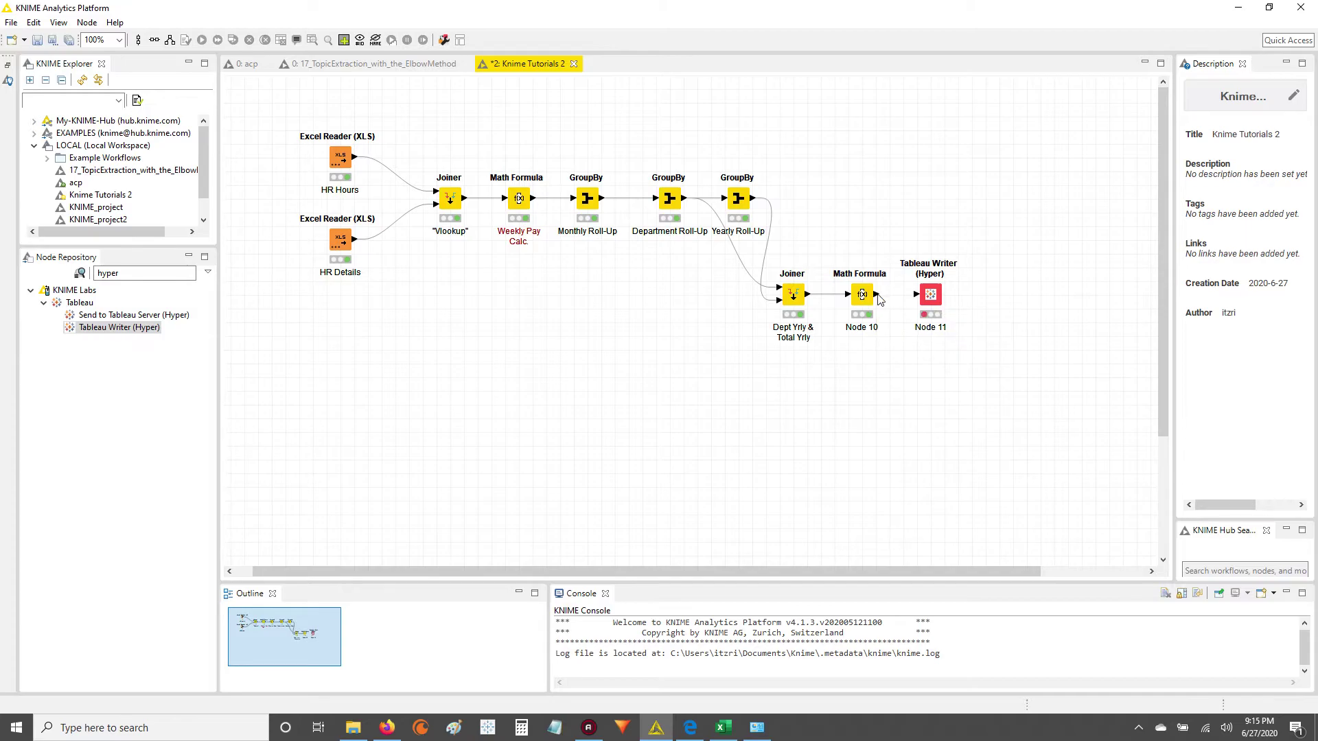
Inspect Node 10's output table rows, then connect Math Formula Node 10 to Tableau Writer Node 11.
{"action": "right_click", "coordinate": [869, 296]}
{"action": "left_click", "coordinate": [895, 613]}
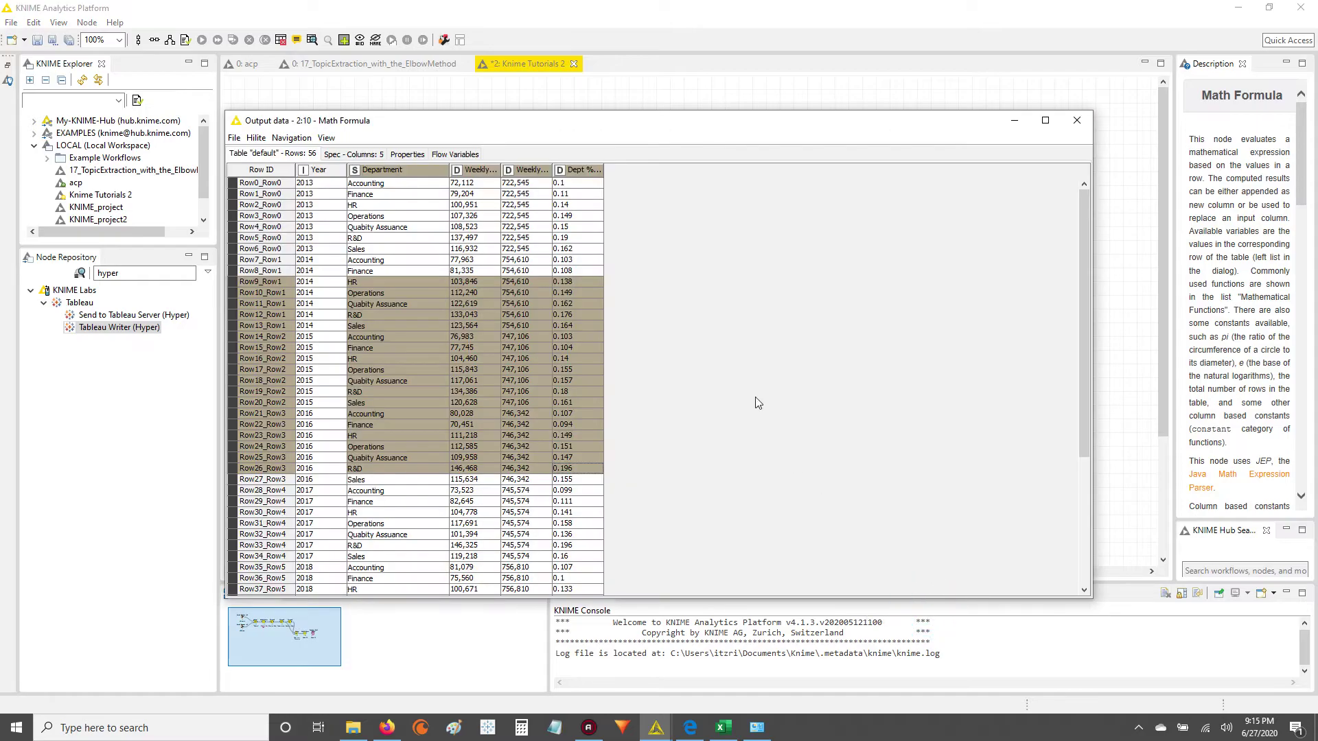
{"action": "left_click_drag", "start_coordinate": [464, 293], "coordinate": [566, 305]}
{"action": "left_click", "coordinate": [568, 297]}
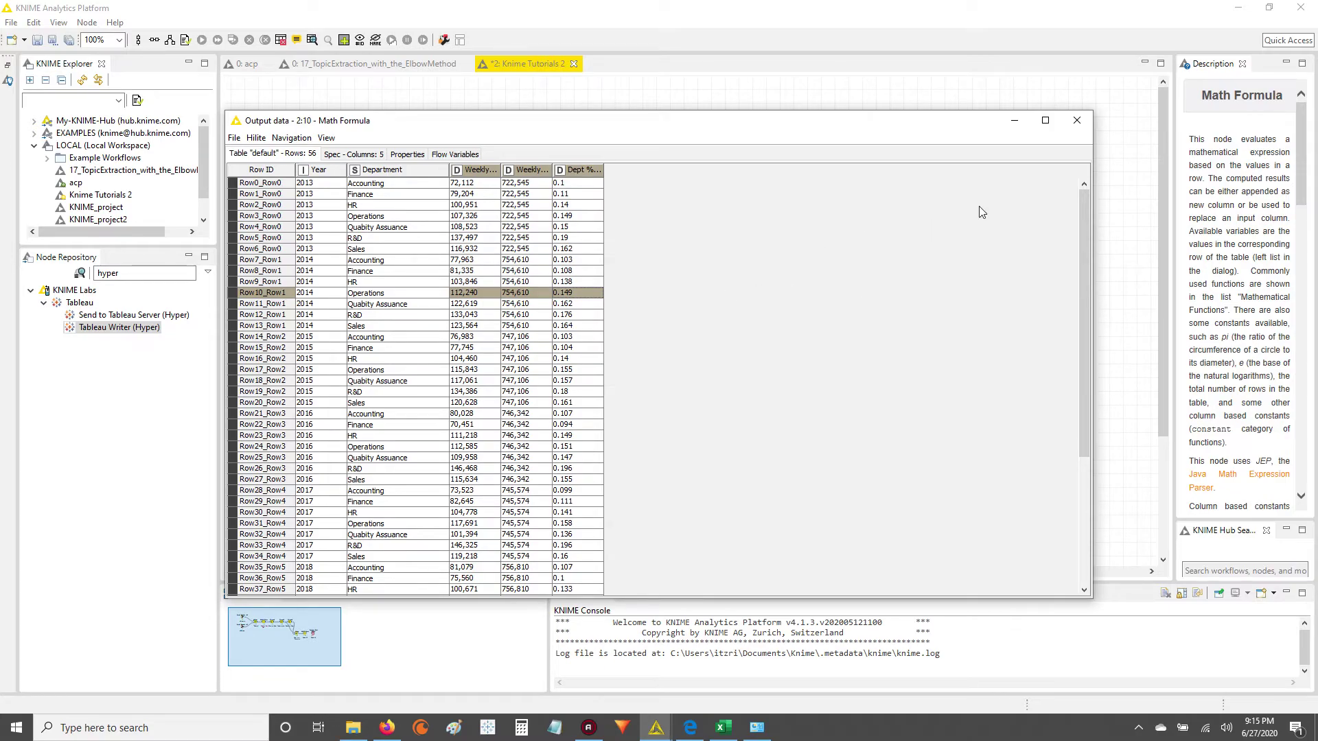
{"action": "left_click", "coordinate": [1014, 124]}
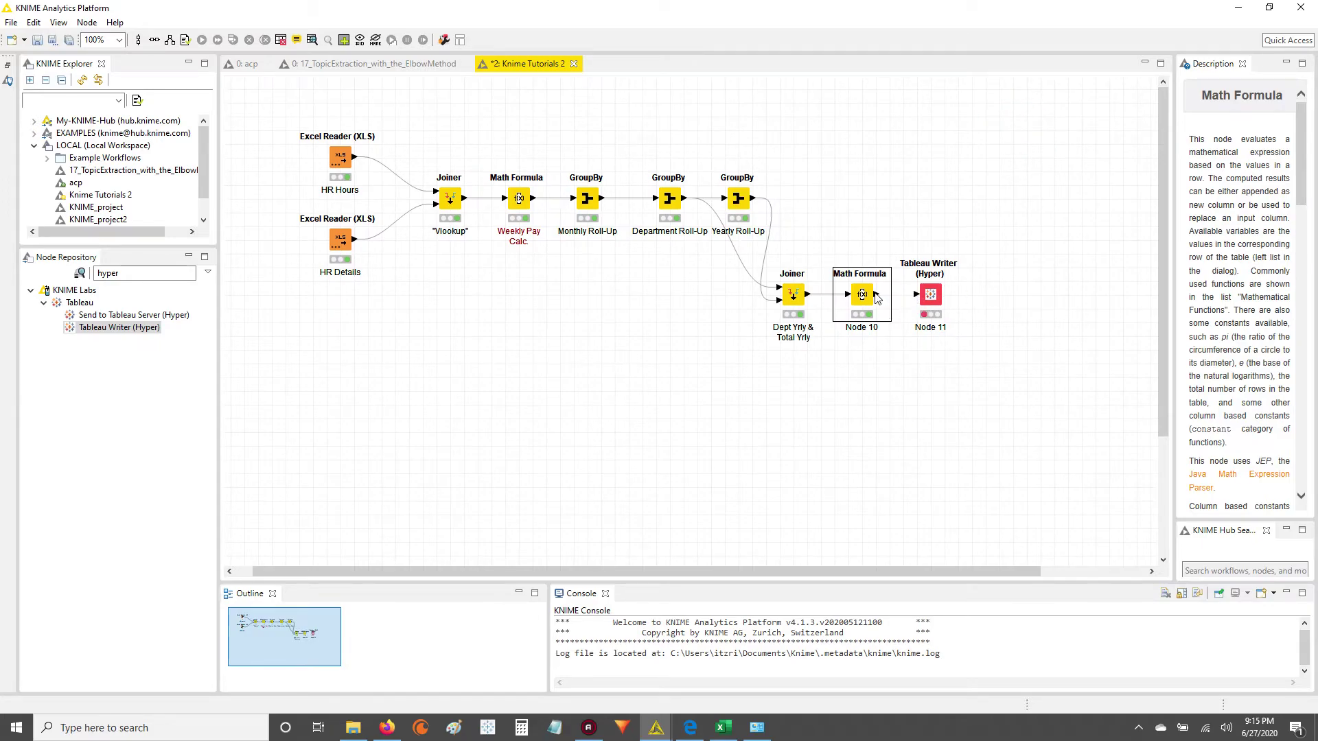
{"action": "left_click_drag", "start_coordinate": [877, 294], "coordinate": [915, 296]}
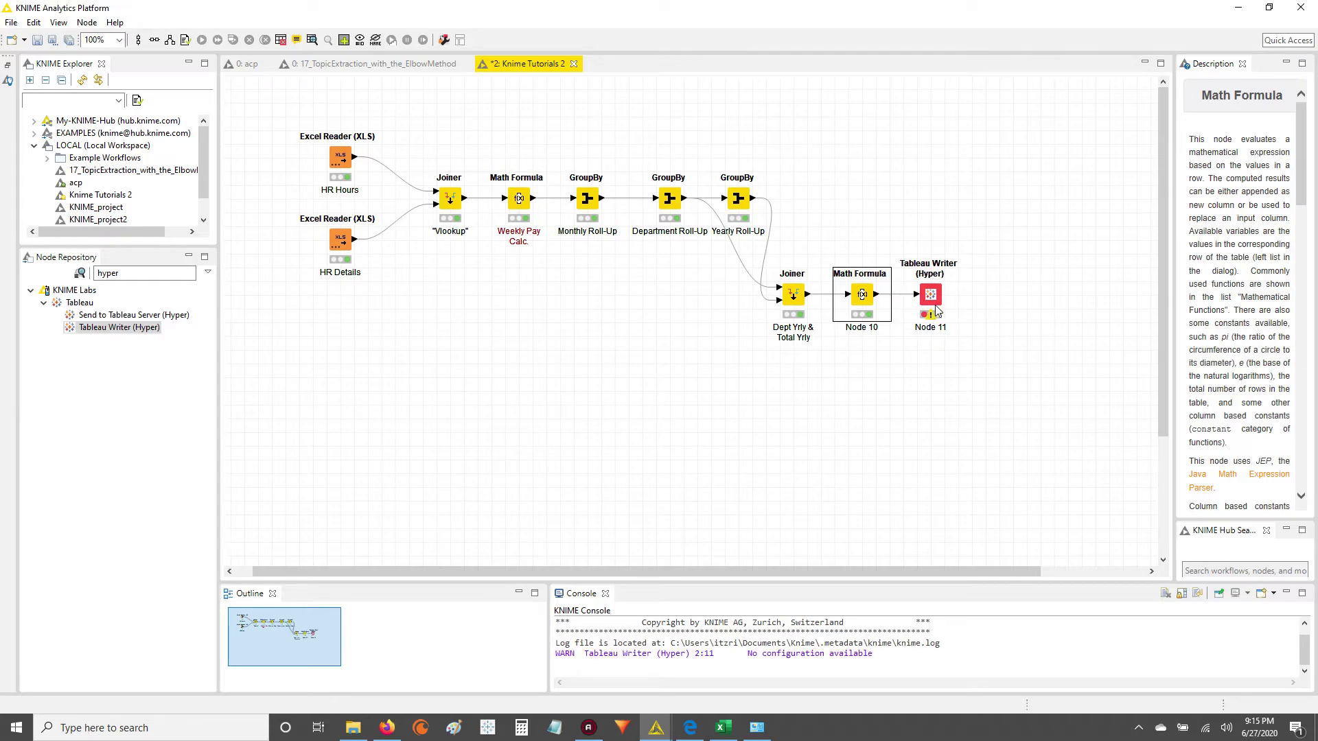
Set Node 11's output file to Documents\Knime\Labor Data Tab.hyper, overwriting any existing file.
{"action": "double_click", "coordinate": [933, 296]}
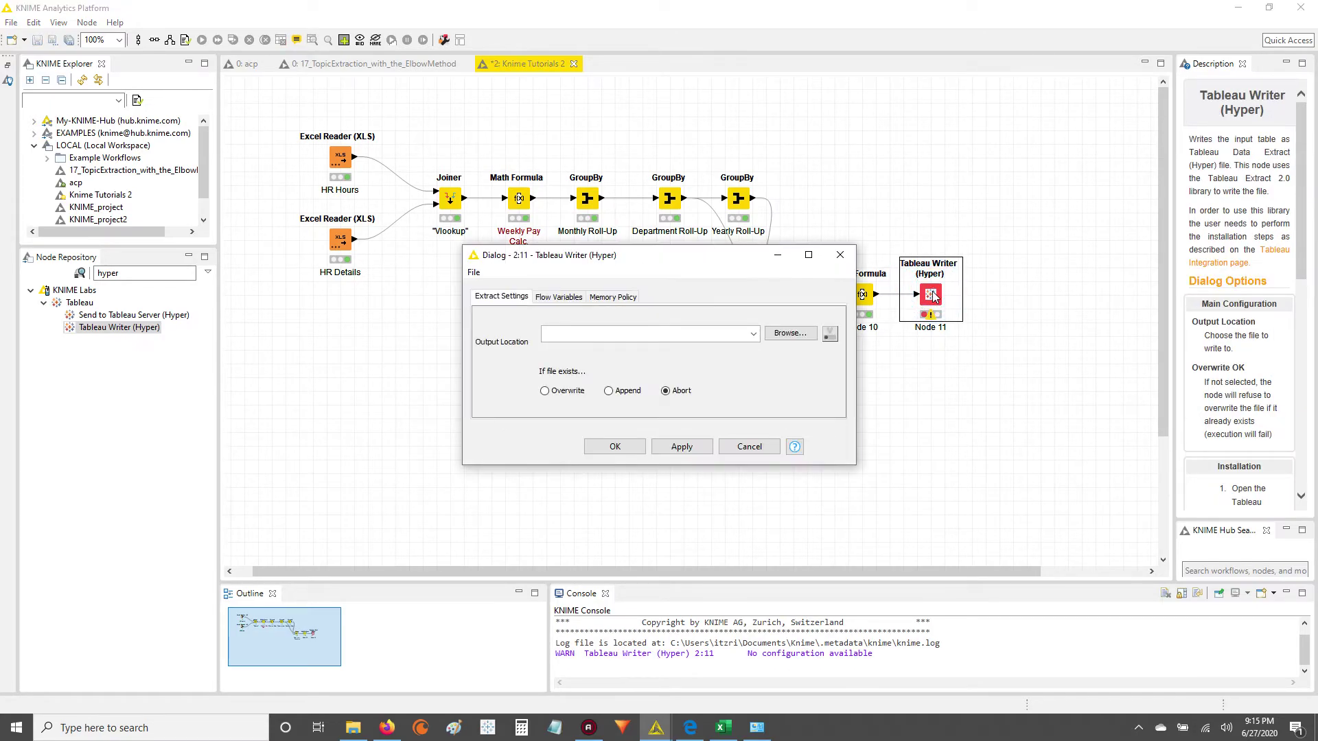
{"action": "left_click", "coordinate": [791, 334]}
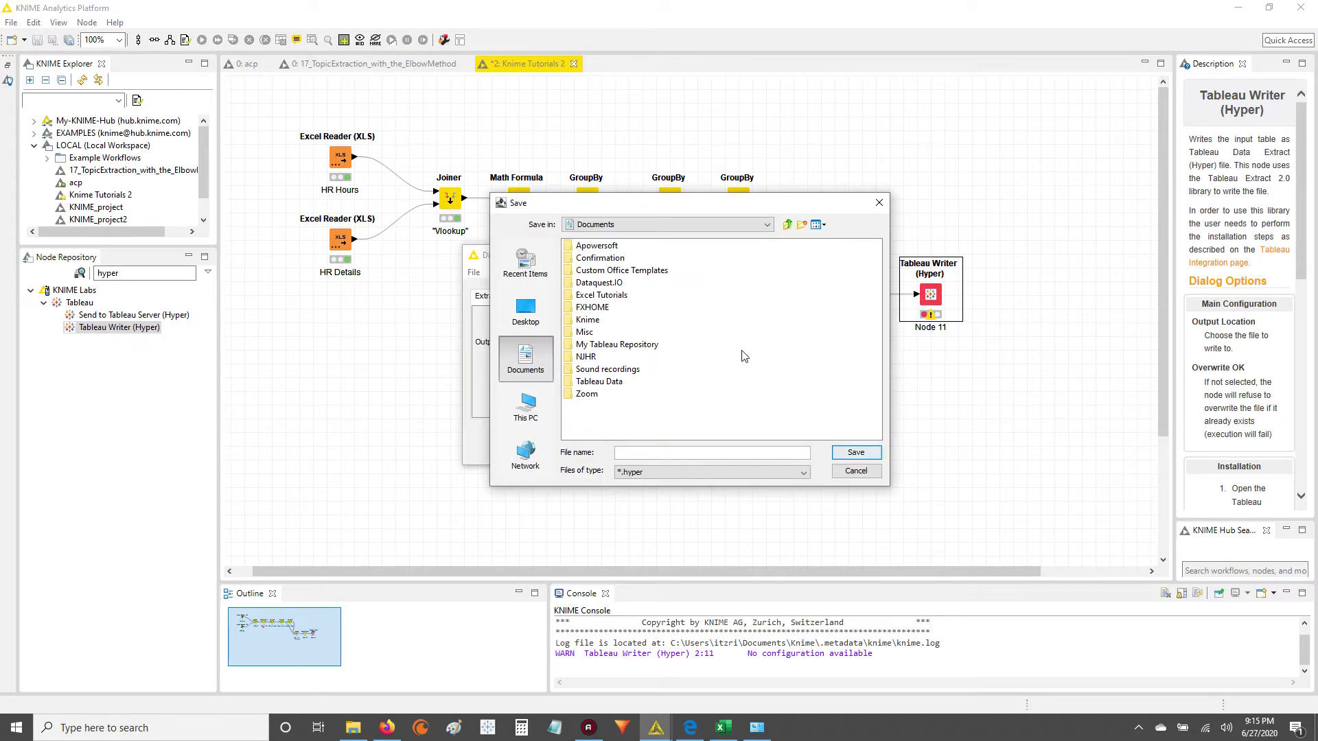
{"action": "left_click", "coordinate": [587, 321]}
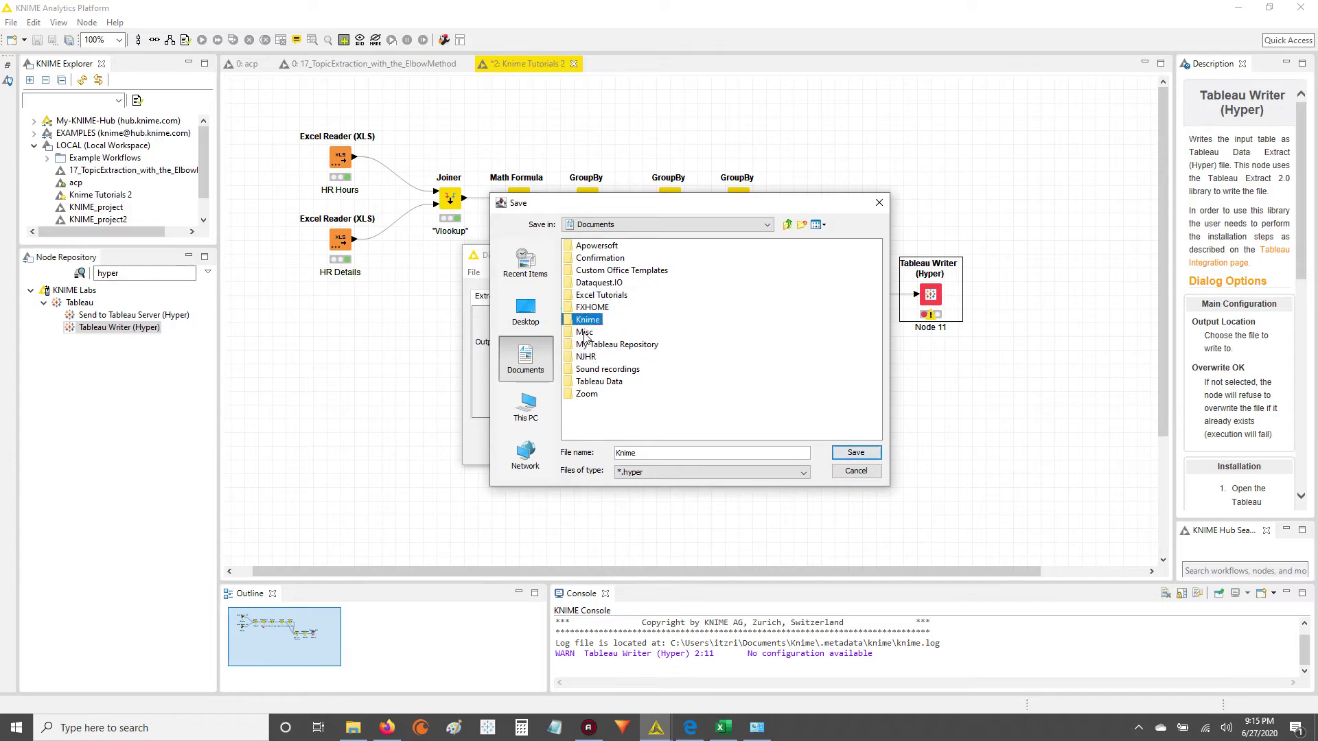
{"action": "double_click", "coordinate": [585, 322]}
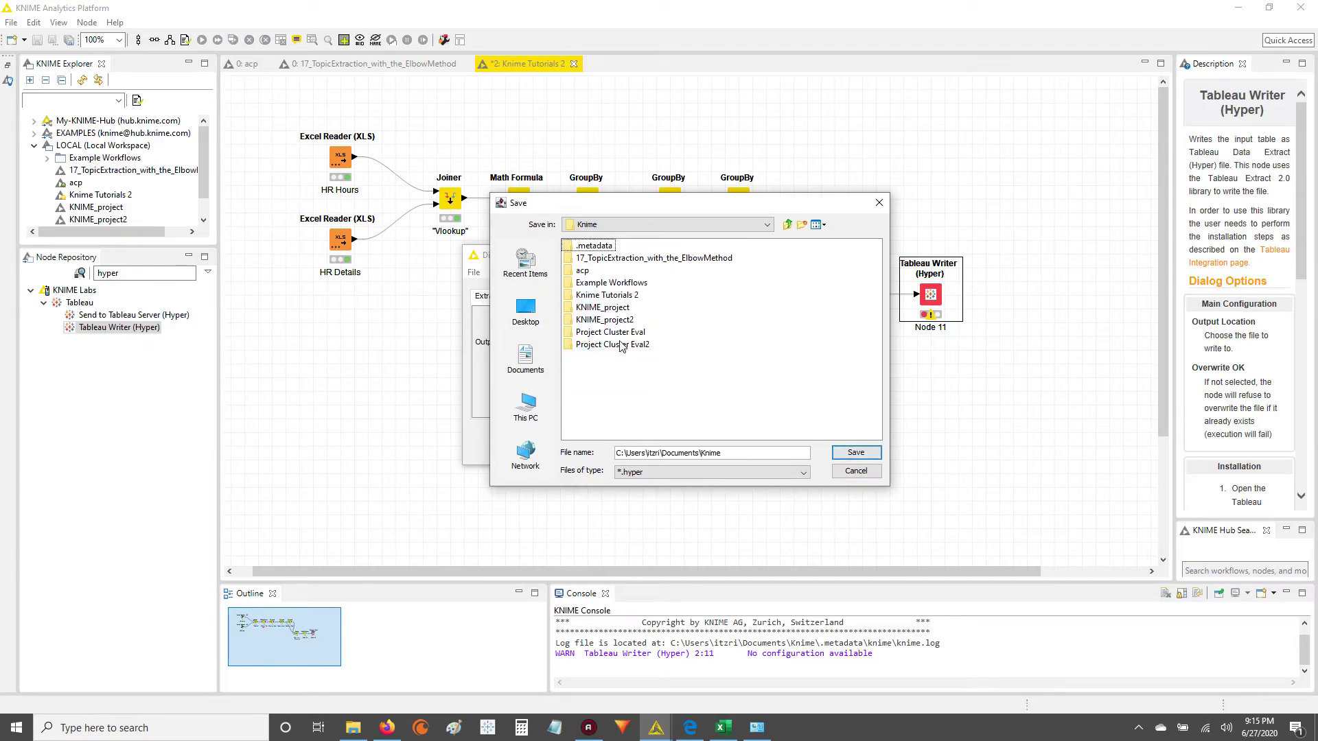
{"action": "left_click_drag", "start_coordinate": [755, 452], "coordinate": [595, 440]}
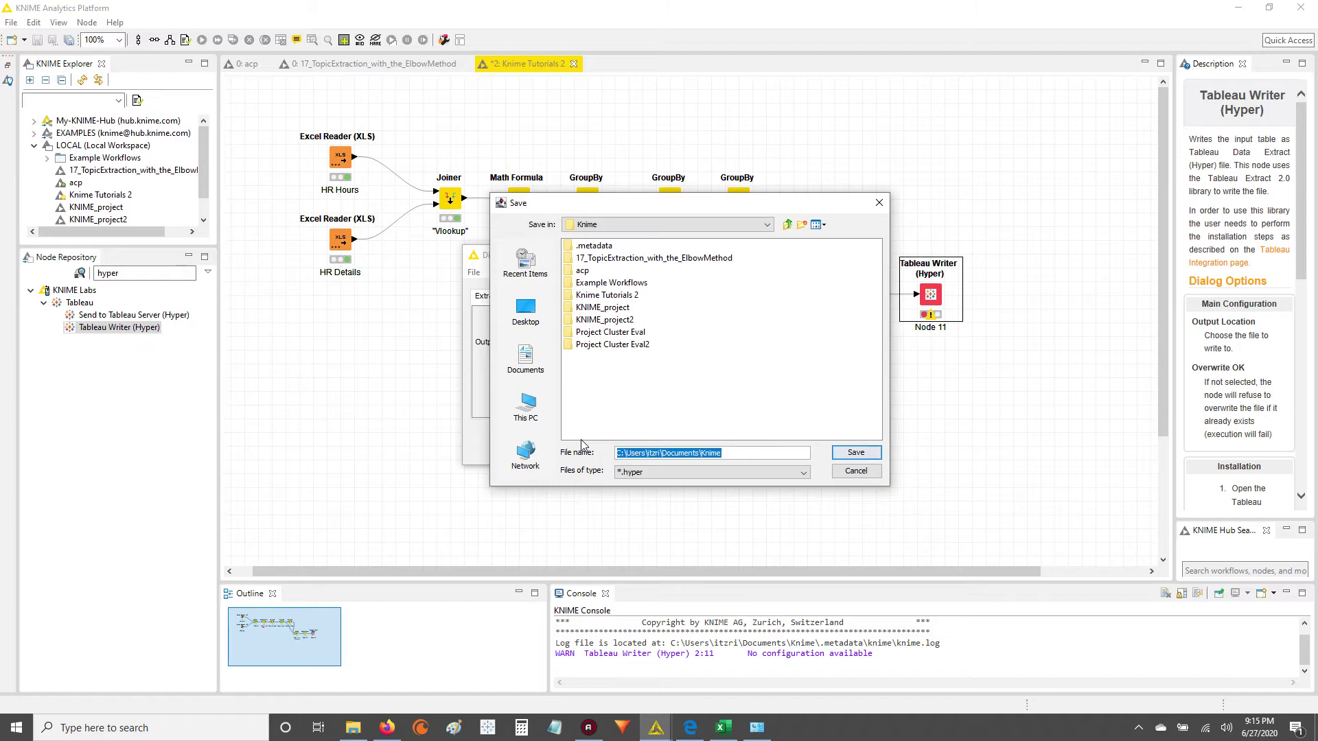
{"action": "type", "text": "Labor Data Tab"}
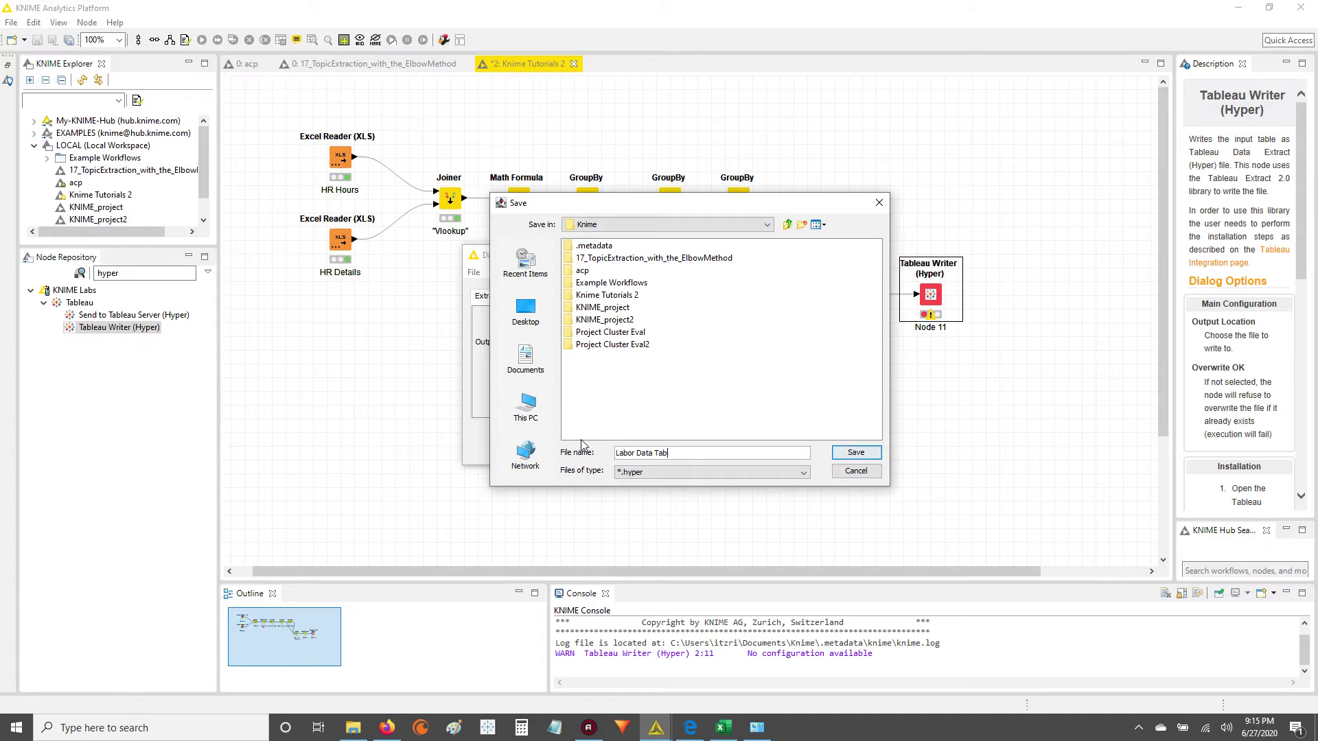
{"action": "left_click", "coordinate": [852, 454]}
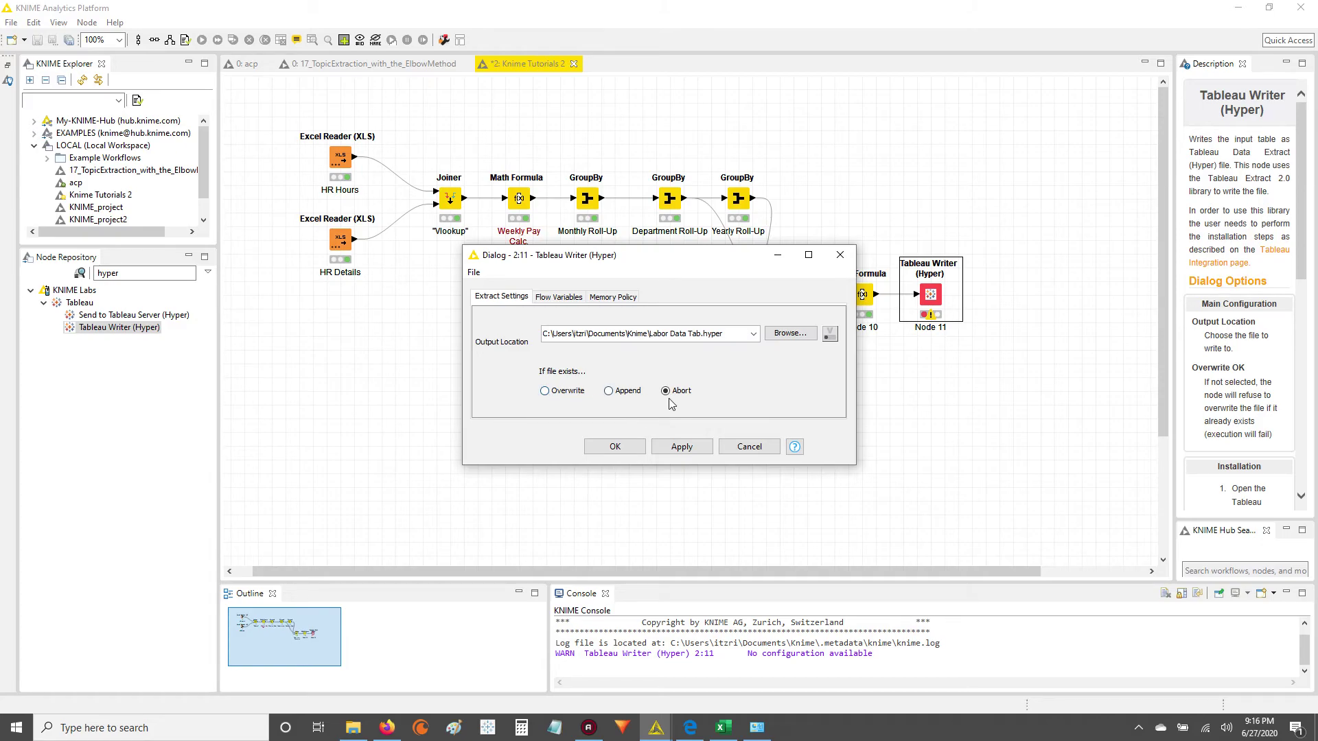
{"action": "left_click", "coordinate": [555, 394]}
Apply and close the Tableau Writer settings, then execute Node 11 to write the hyper file.
{"action": "left_click", "coordinate": [683, 450]}
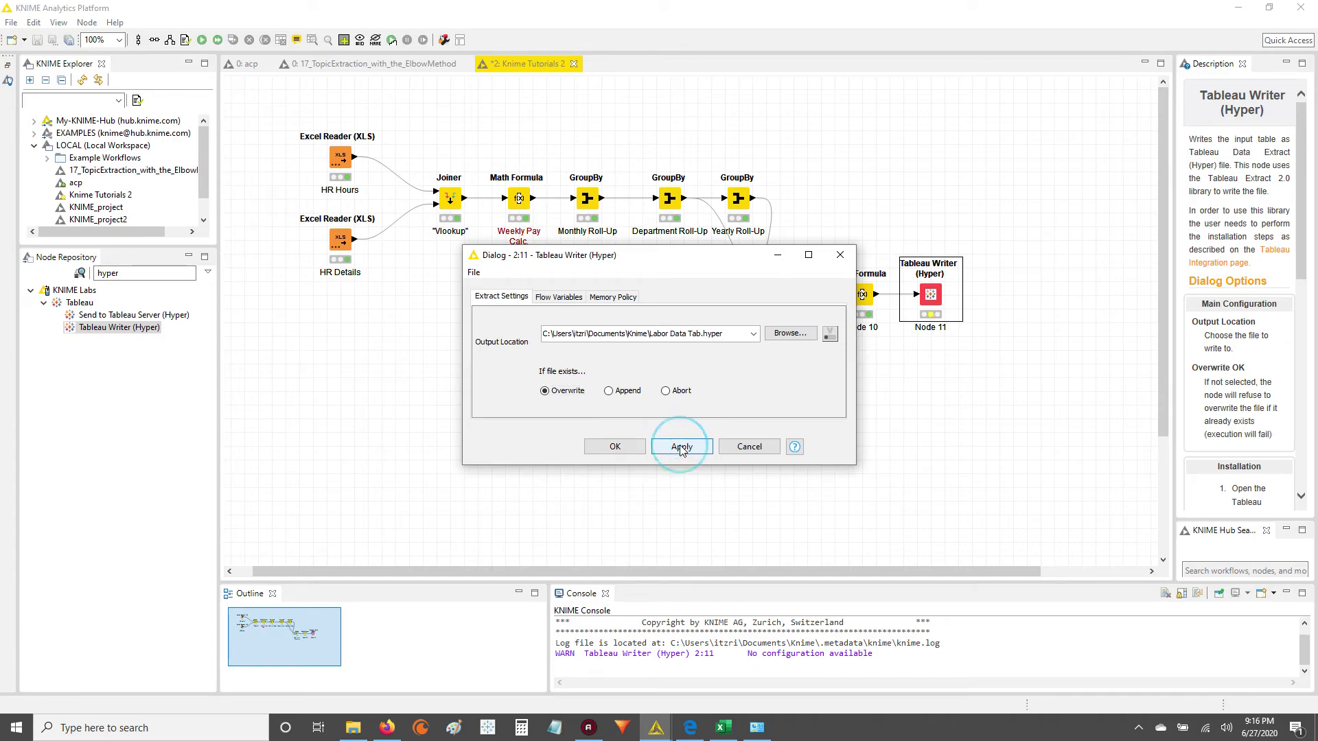
{"action": "left_click", "coordinate": [616, 449]}
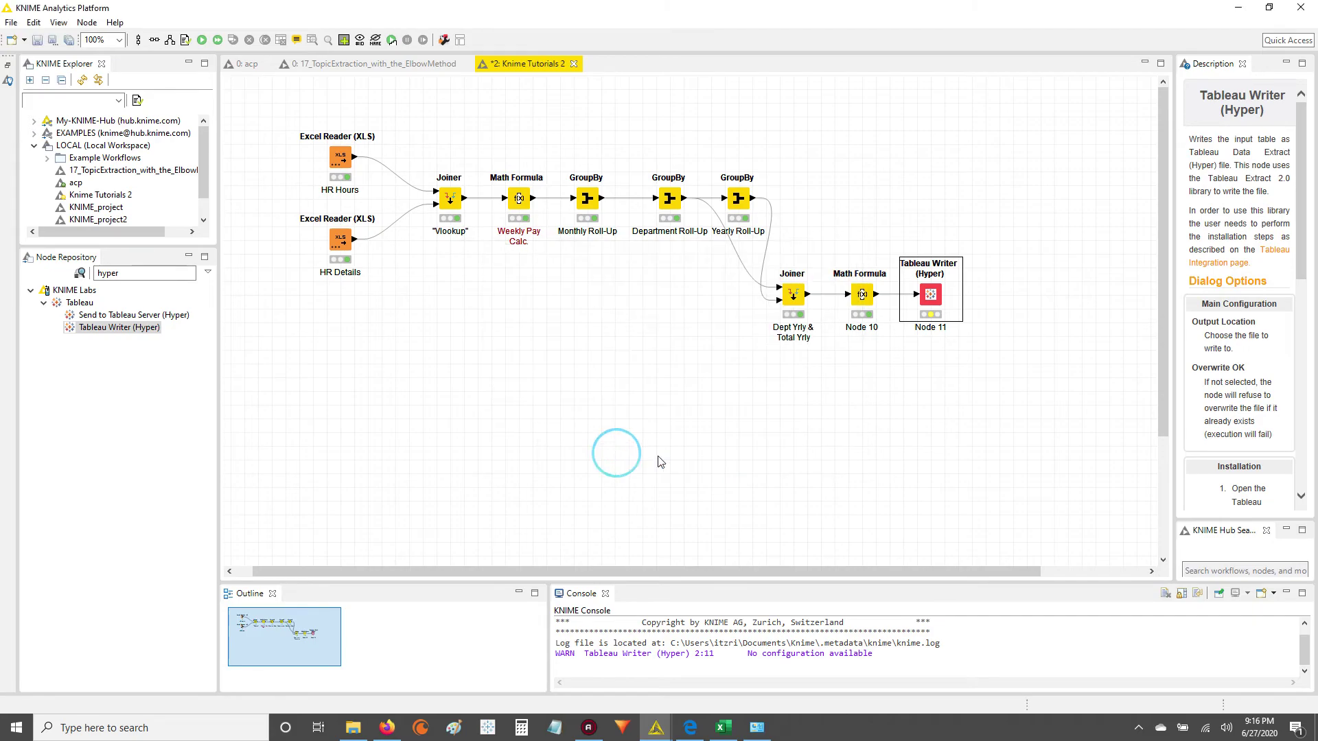
{"action": "right_click", "coordinate": [934, 296]}
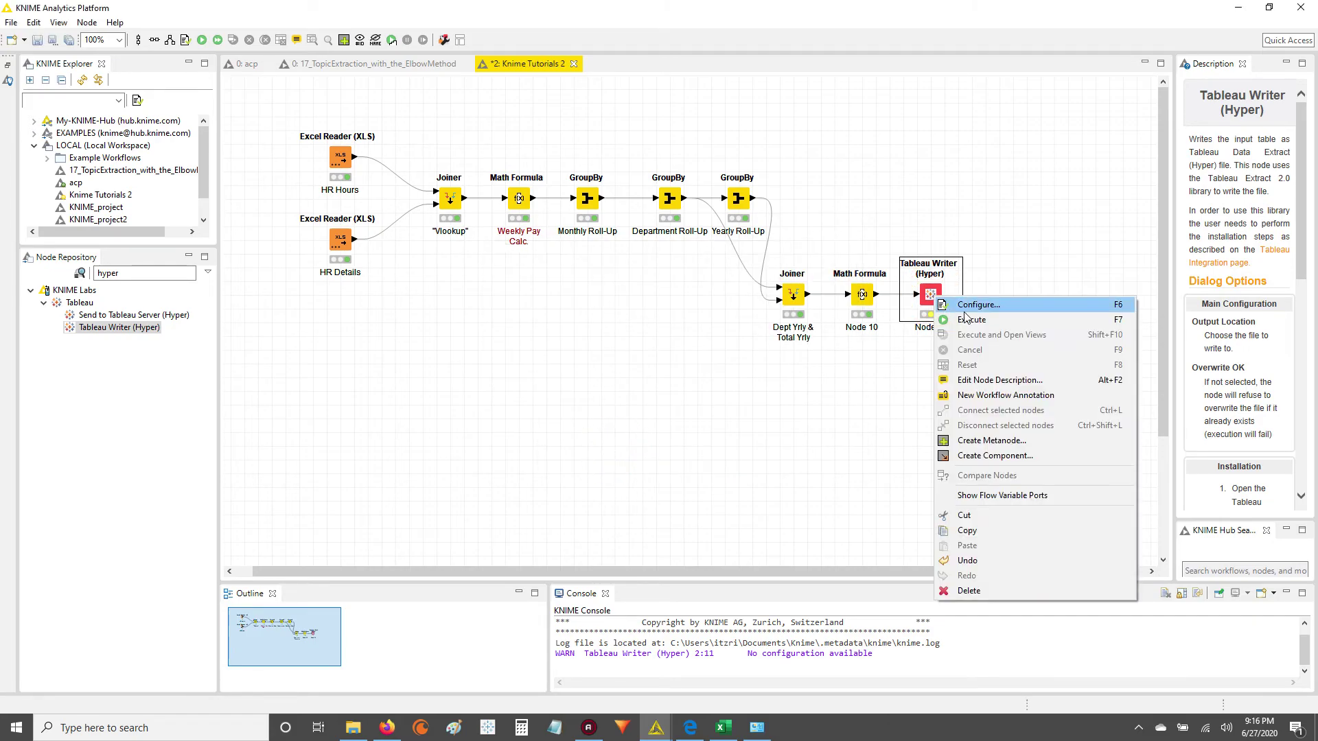
{"action": "left_click", "coordinate": [1025, 321]}
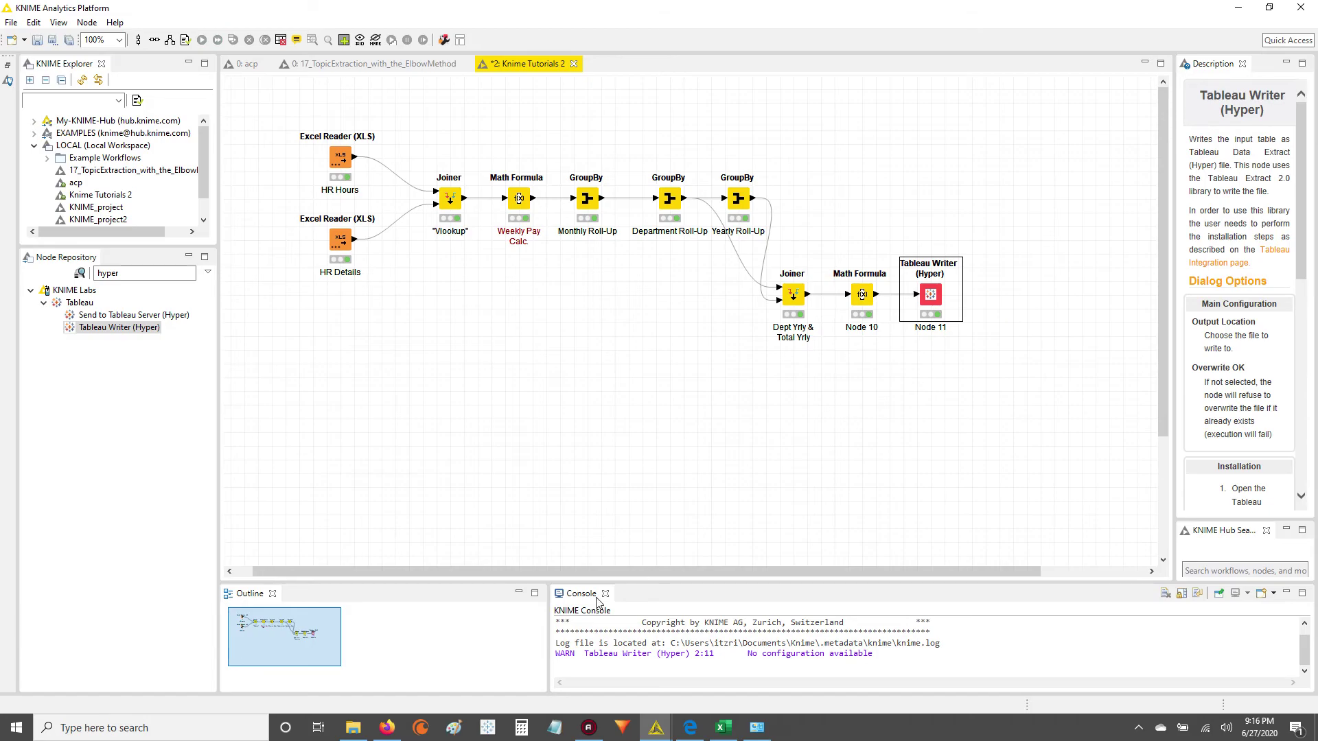
Verify Labor Data Tab.hyper (64 KB) exists in Documents\Knime, then minimize File Explorer.
{"action": "left_click", "coordinate": [354, 728]}
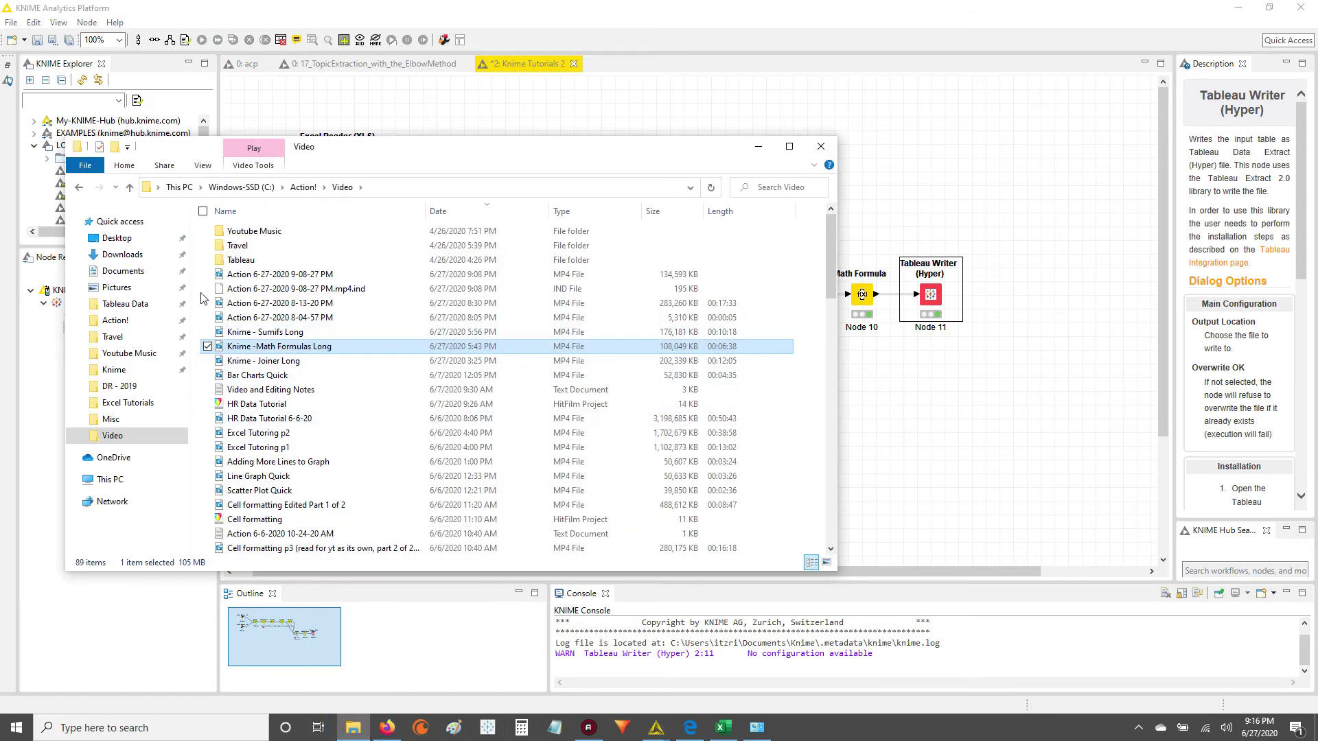
{"action": "left_click", "coordinate": [113, 371]}
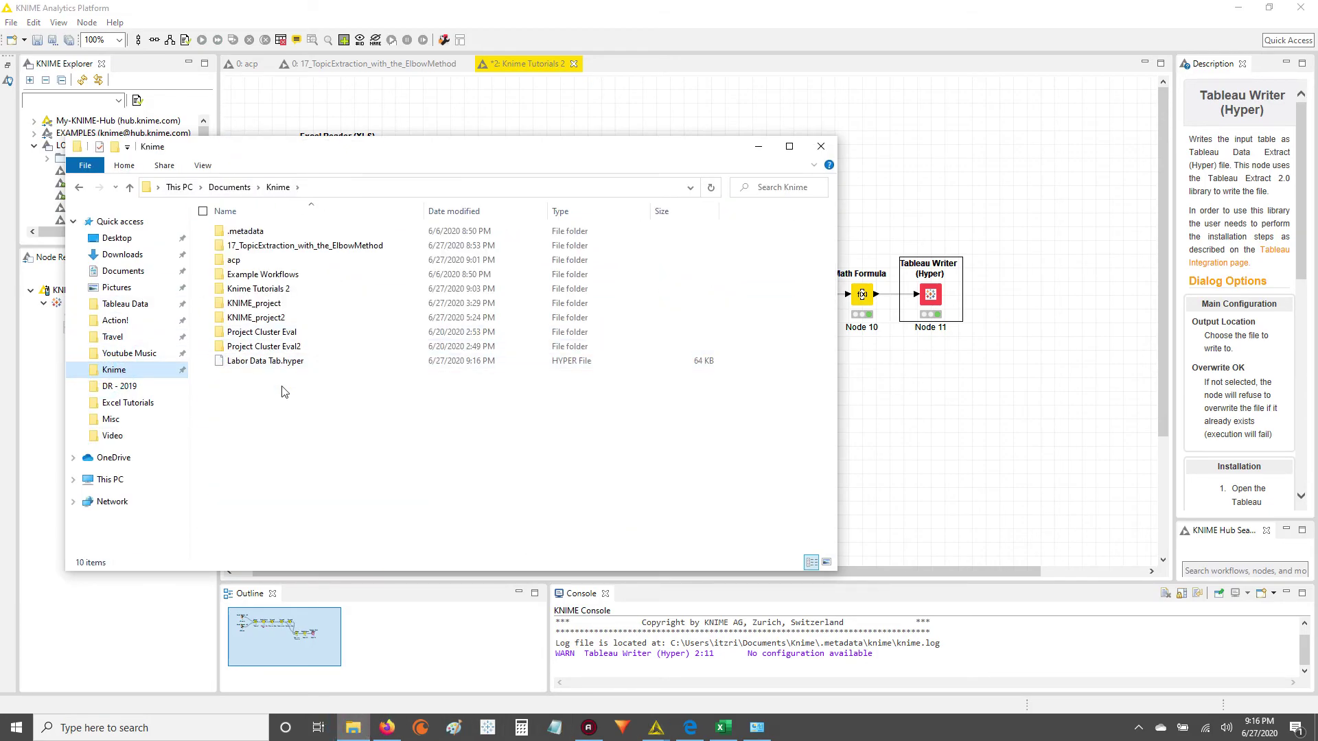
{"action": "left_click_drag", "start_coordinate": [347, 412], "coordinate": [220, 355]}
{"action": "left_click", "coordinate": [296, 475]}
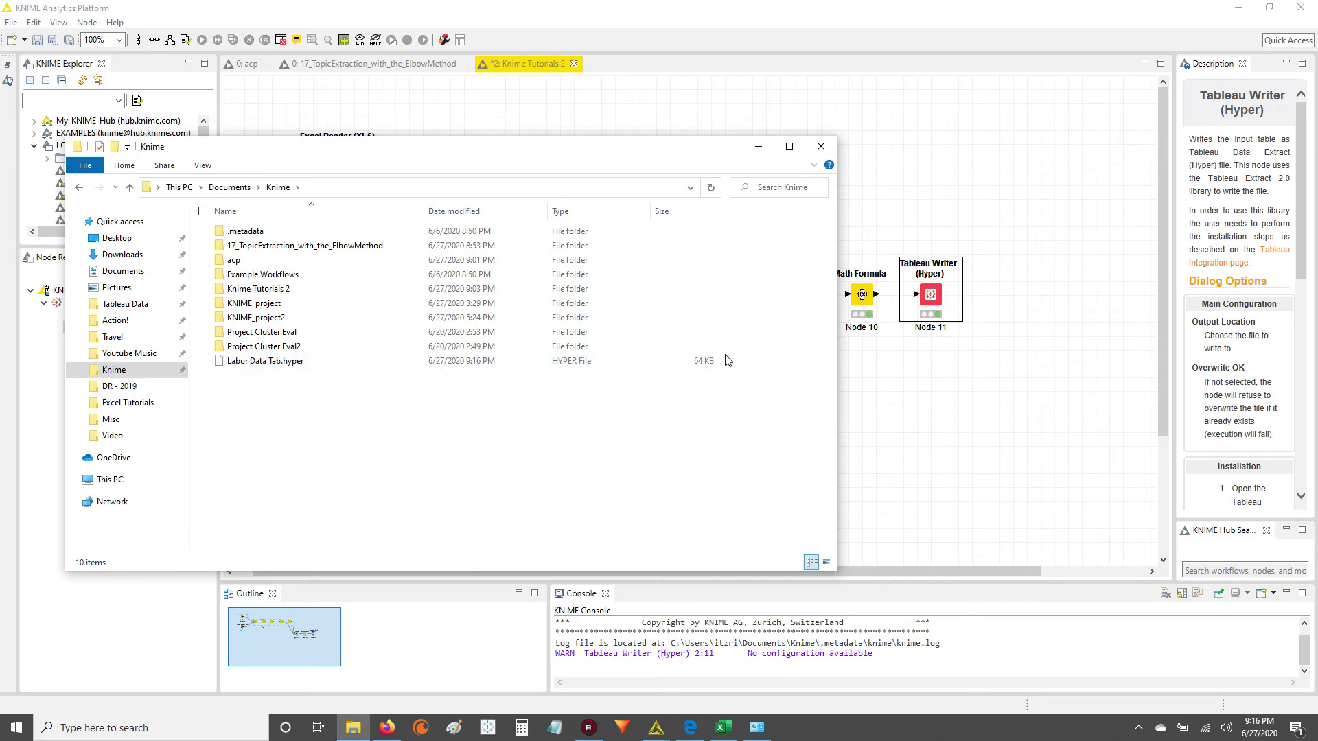
{"action": "left_click_drag", "start_coordinate": [755, 364], "coordinate": [254, 371]}
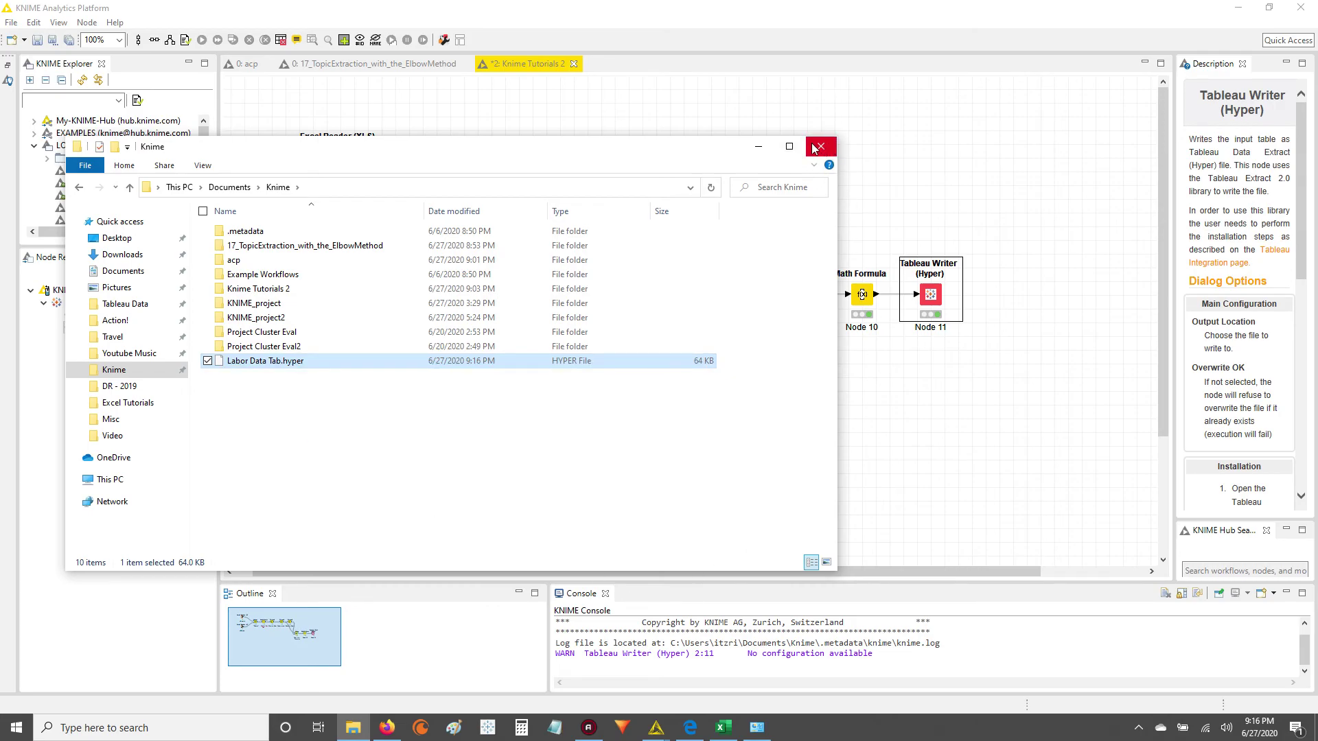
{"action": "left_click", "coordinate": [755, 147]}
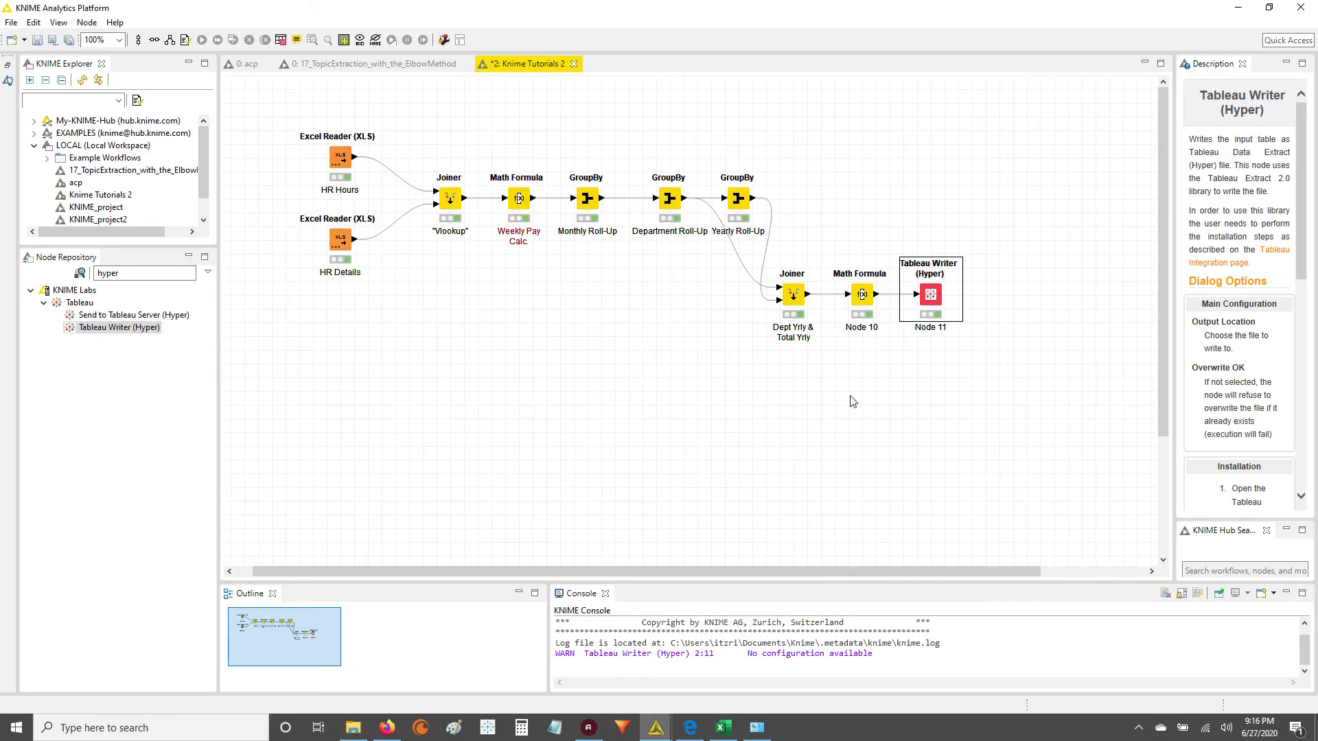